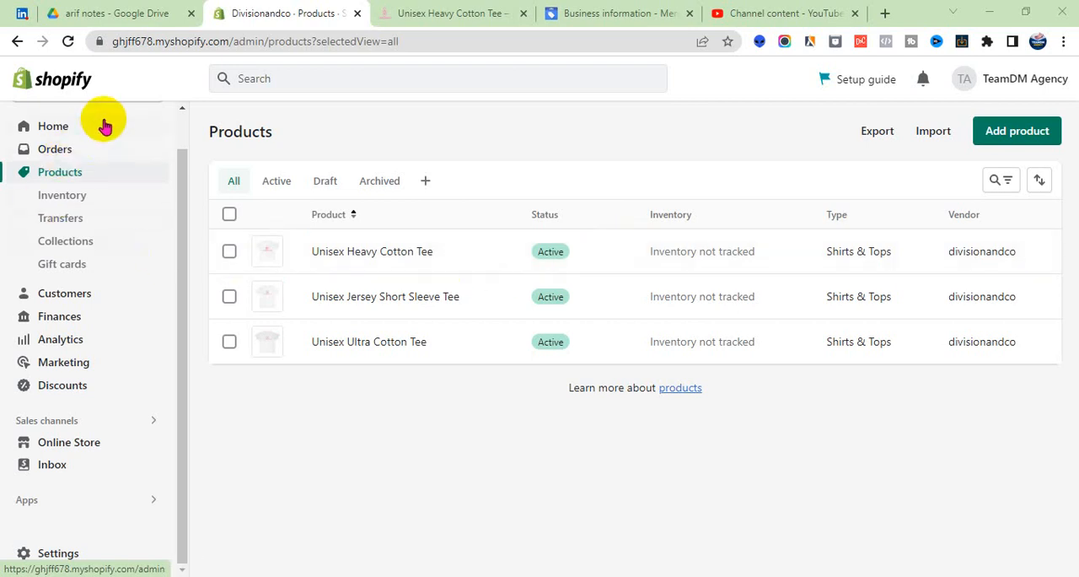
- Start a new product in the store and look over the empty product form
scroll(101, 173, up, 1)
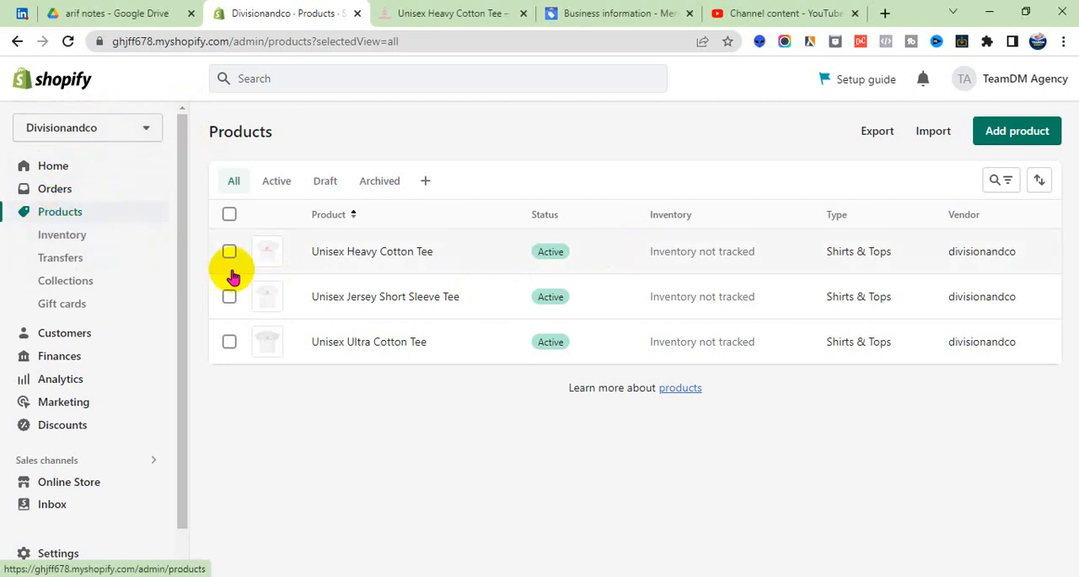
click(993, 137)
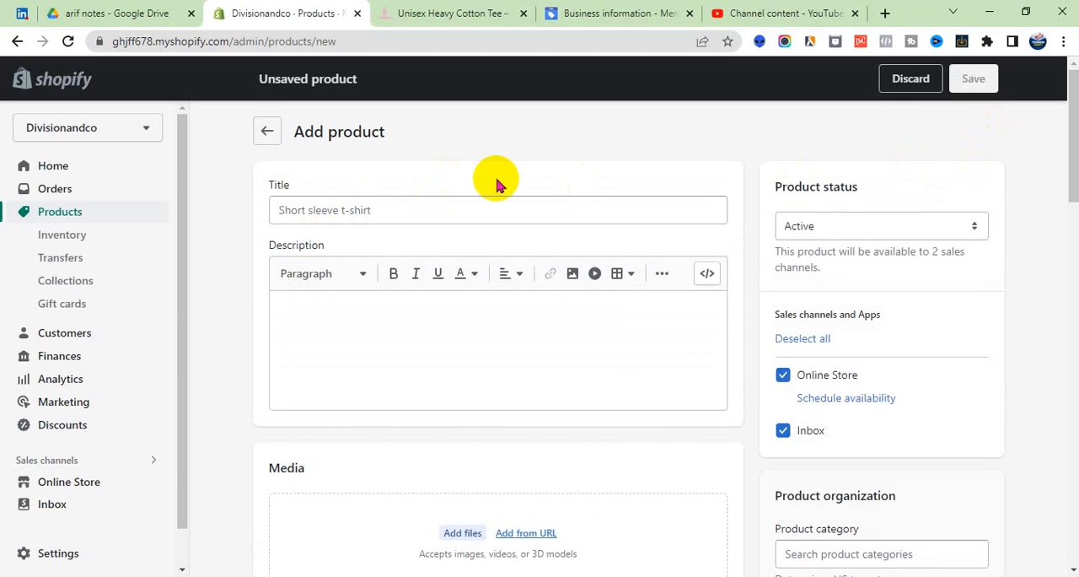
scroll(497, 185, down, 10)
scroll(477, 257, up, 10)
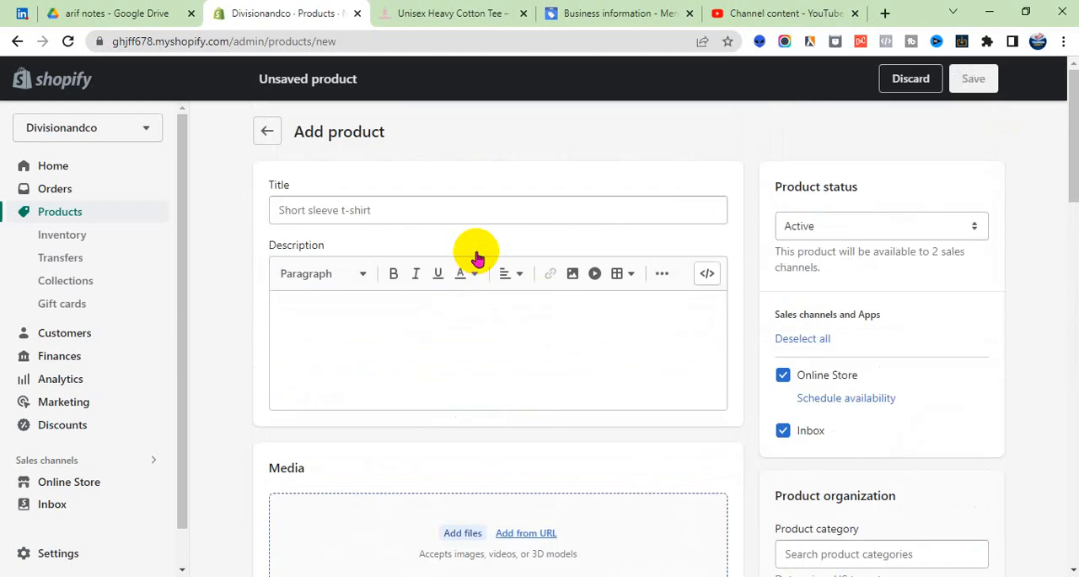
scroll(559, 201, down, 5)
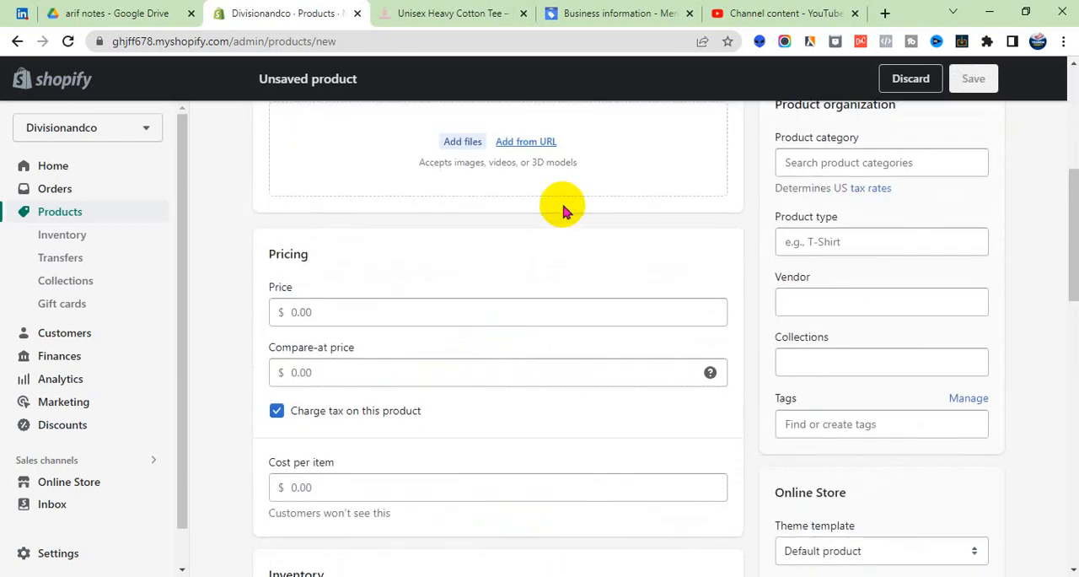
scroll(565, 210, up, 5)
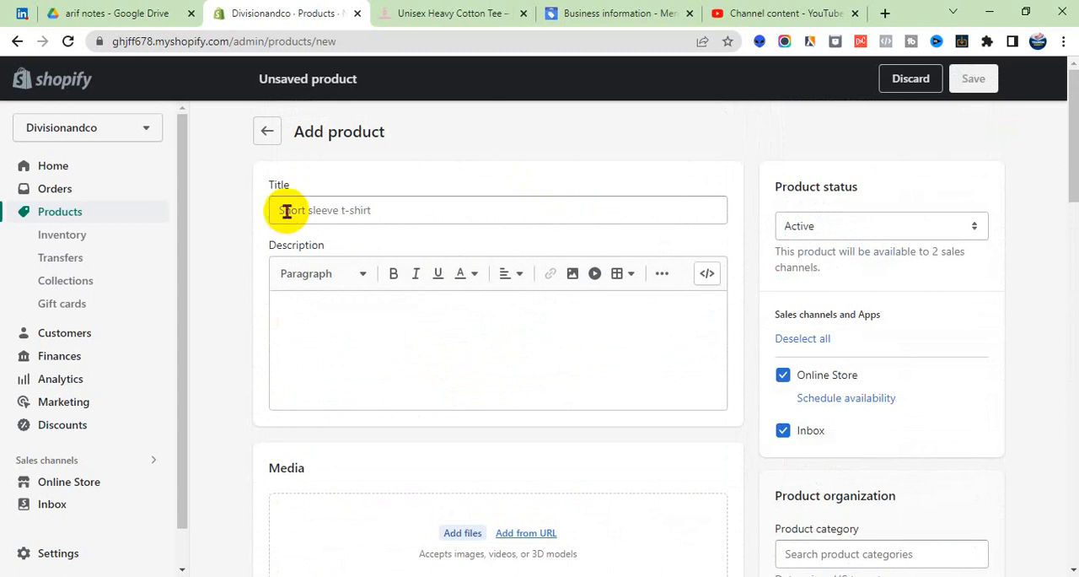
- Copy the title "Divisionandco white woman unique T shirt" from the Notepad notes into the product's title
click(322, 208)
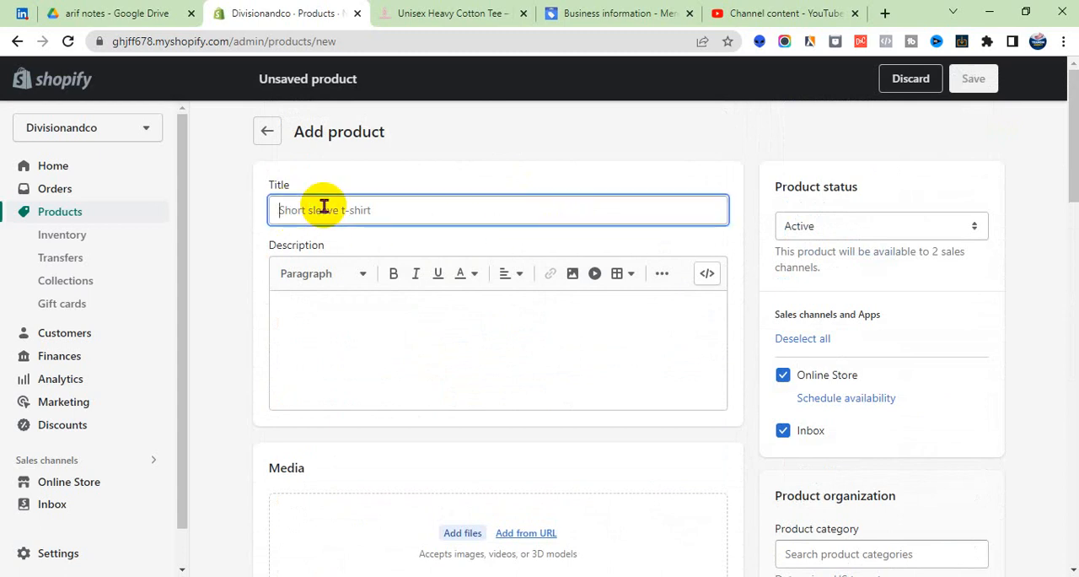
key(alt+Tab)
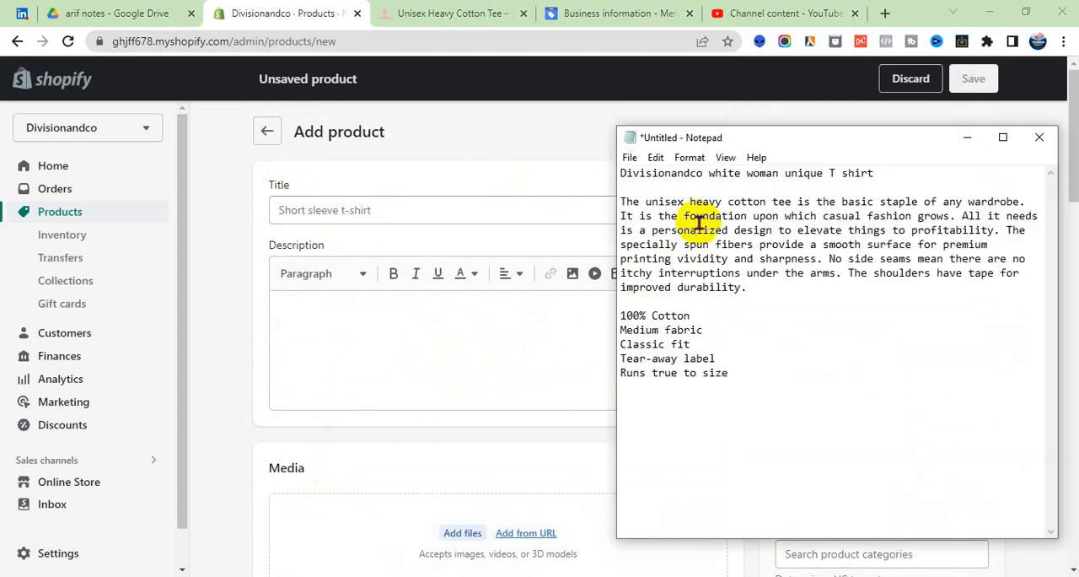
drag(877, 171, 618, 177)
key(ctrl+c)
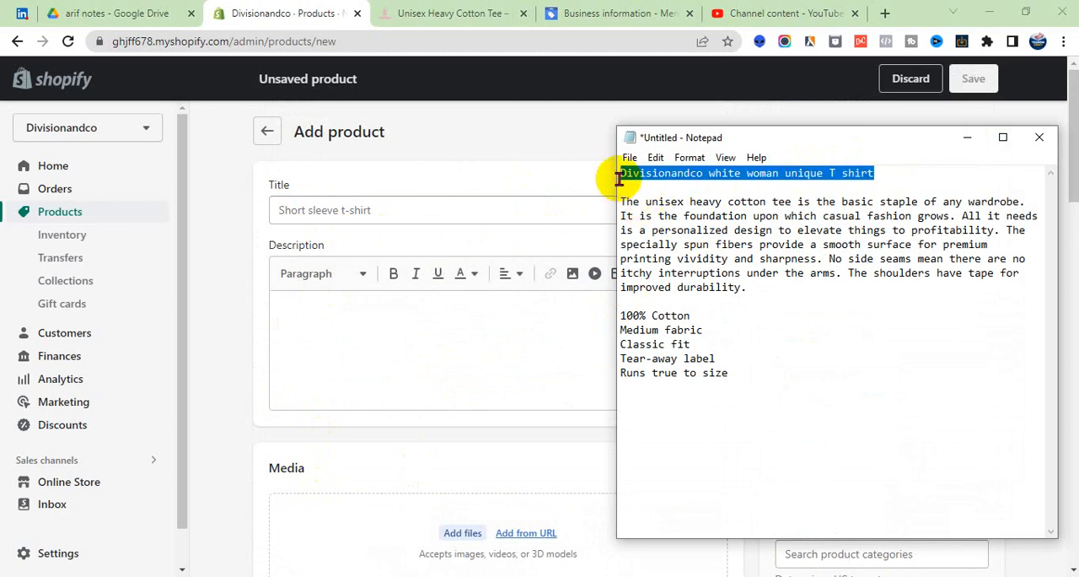
click(540, 202)
key(ctrl+v)
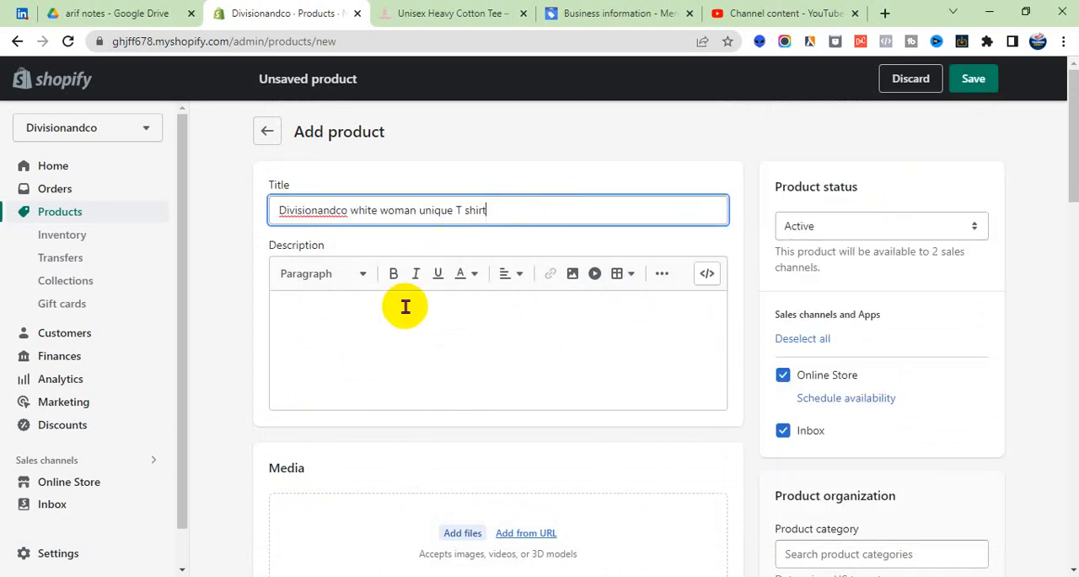
- Copy the unisex heavy cotton tee paragraph and its feature list from the Notepad notes into the product description
click(328, 328)
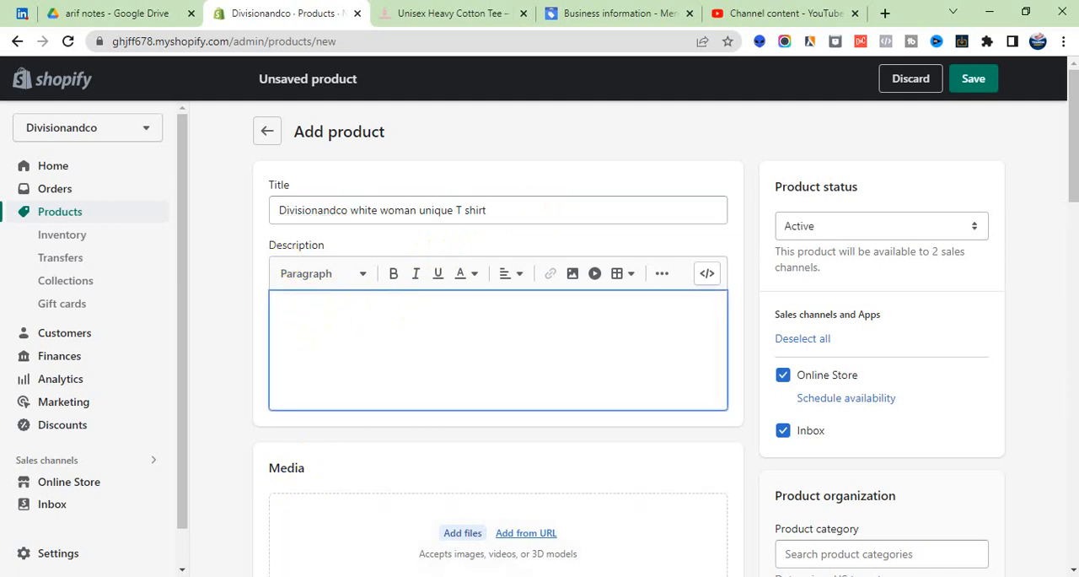
click(305, 576)
drag(728, 372, 619, 204)
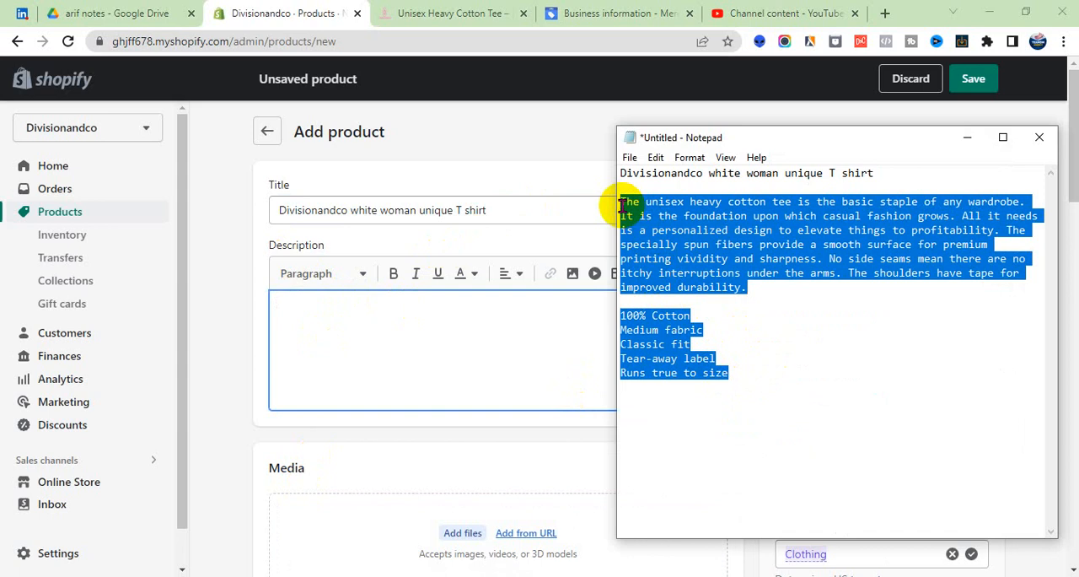
click(409, 324)
text(The unisex heavy cotton tee is the basic staple of any wardrobe. It is the foundation upon which casual fashion grows. All it needs is a personalized design to elevate things to profitability. The specialty spun fibers provide a smooth surface for premium printing vividity and sharpness. No side seams mean there are no itchy interruptions under the arms. The shoulders have tape for improved durability.  100% Cotton Medium fabric Classic fit Tear-away label Runs true to size)
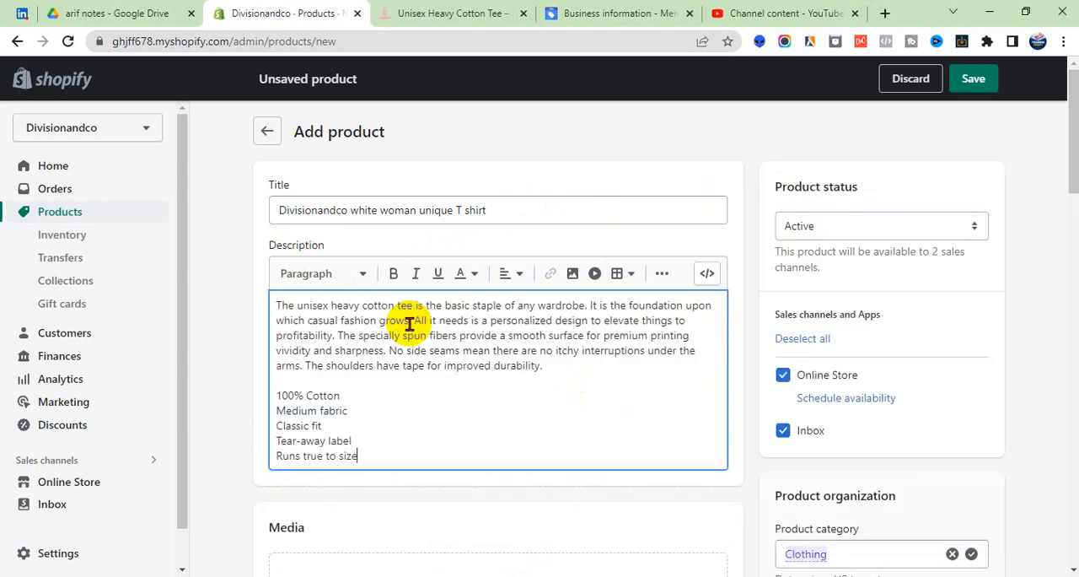
- Add the image "Divisionandco white woman unique T shirt" from the Downloads folder to the product media
scroll(409, 324, down, 3)
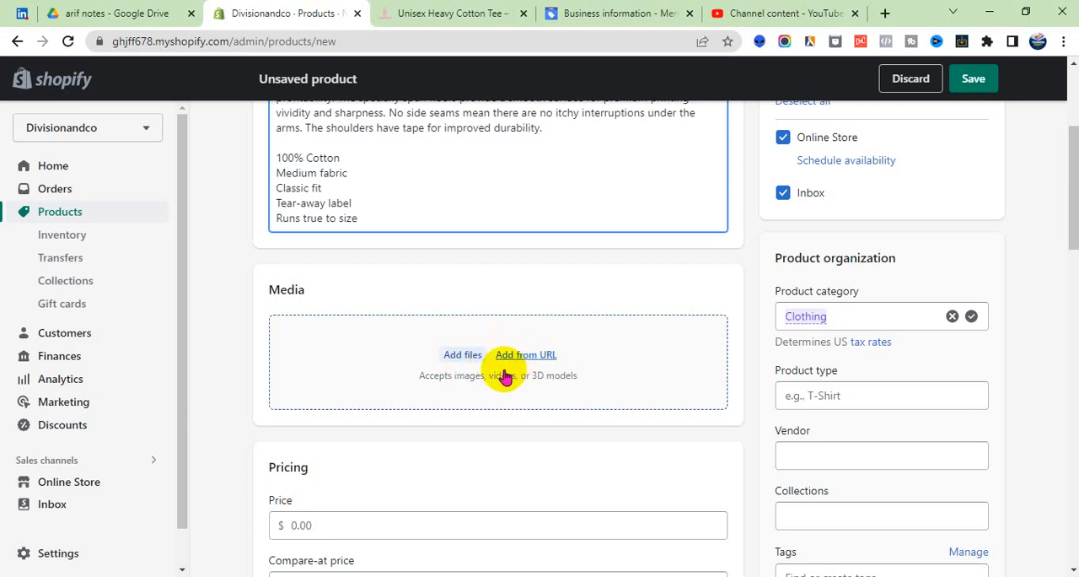
click(453, 357)
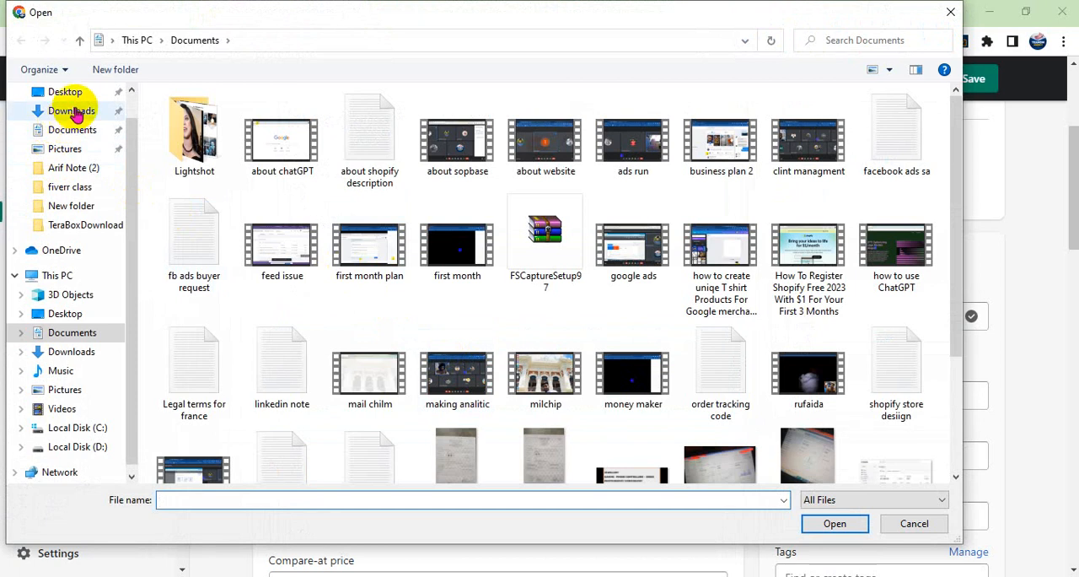
scroll(77, 112, up, 1)
click(71, 142)
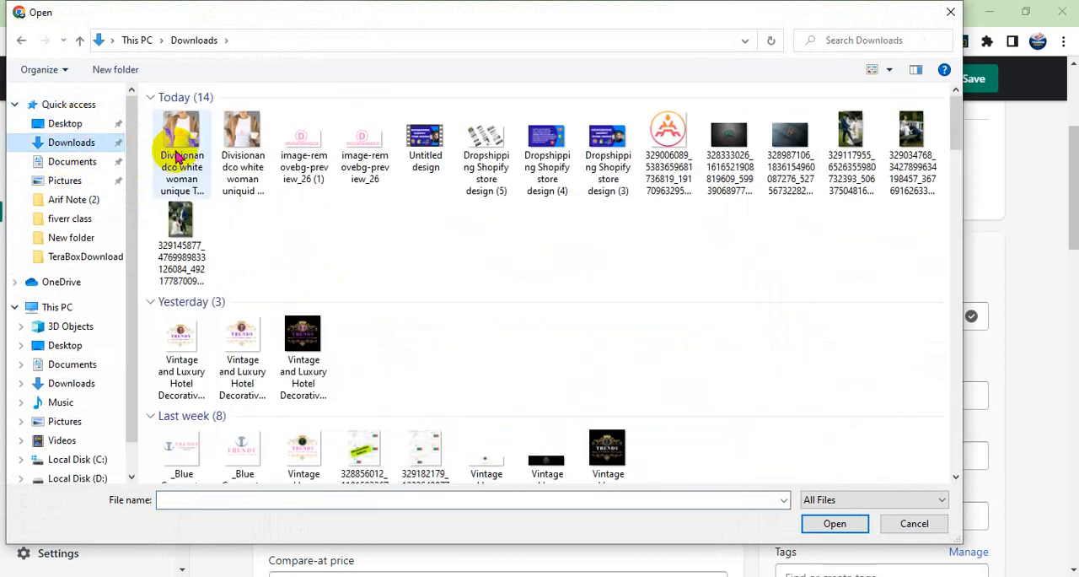
click(179, 152)
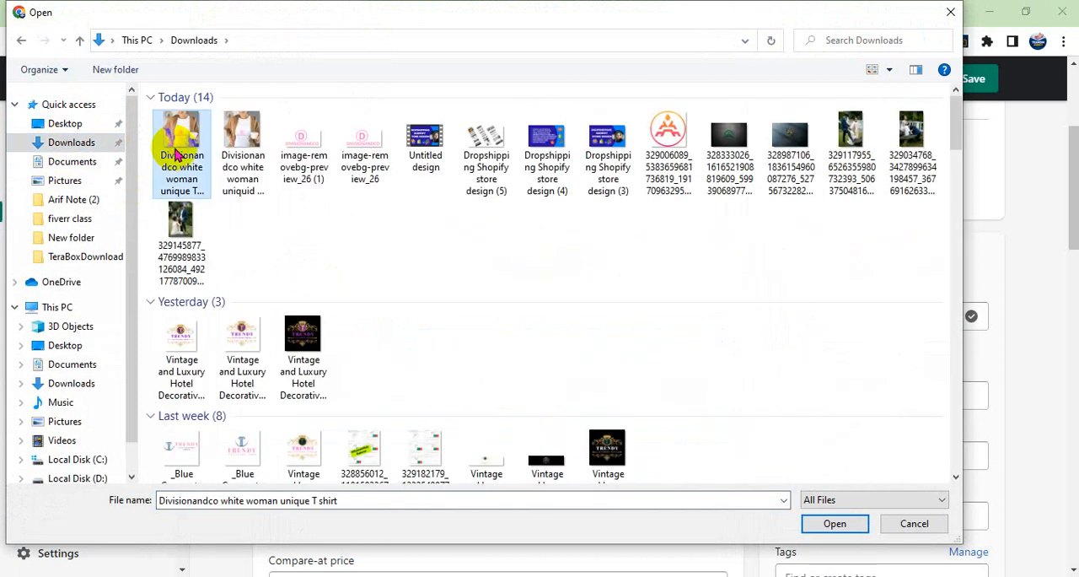
click(818, 521)
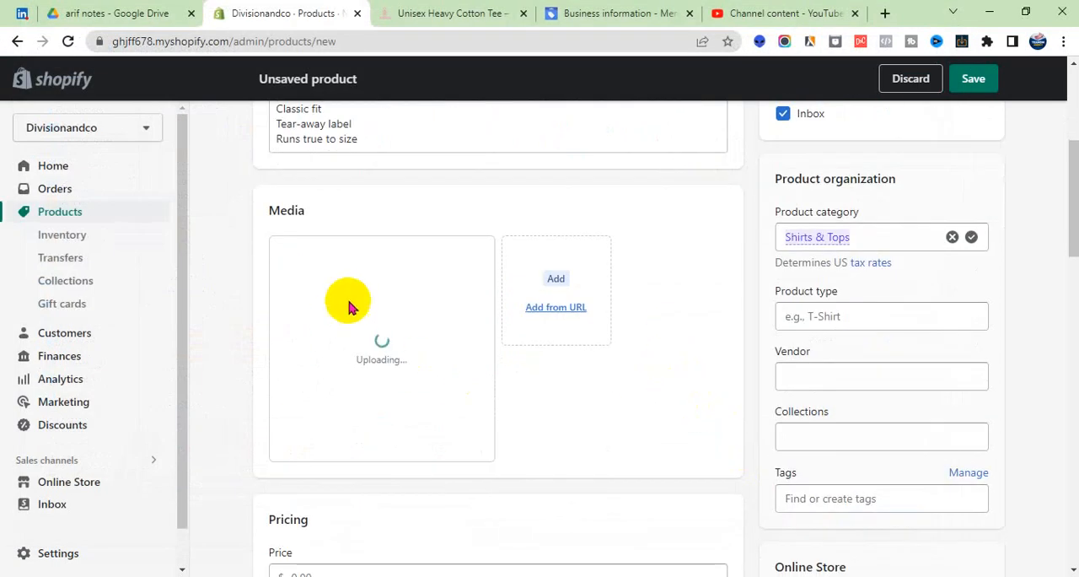
- Set the product's price to $25.00 and its compare-at price to $35.00
scroll(420, 301, down, 1)
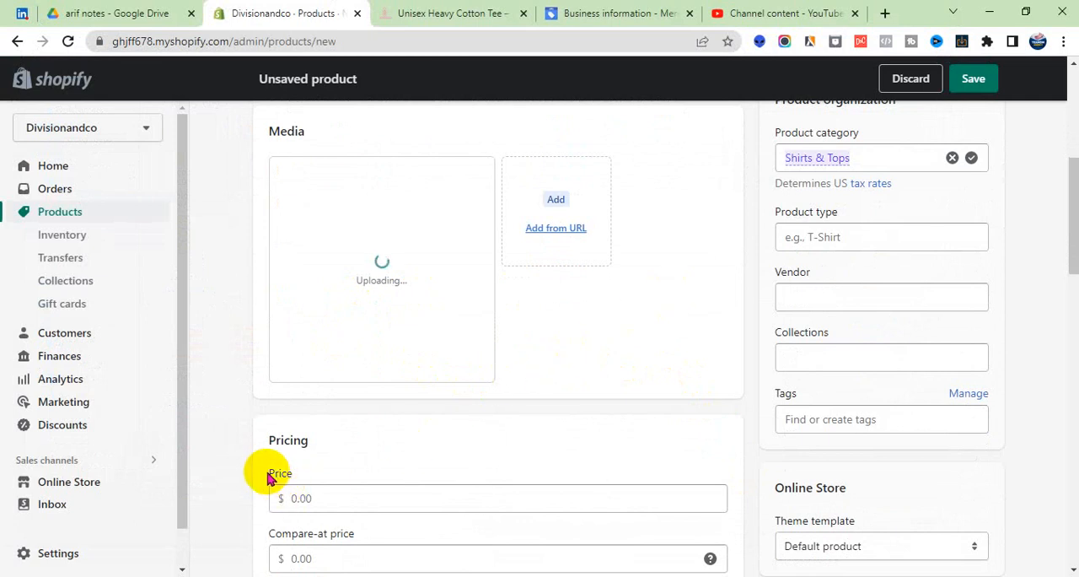
drag(267, 473, 296, 477)
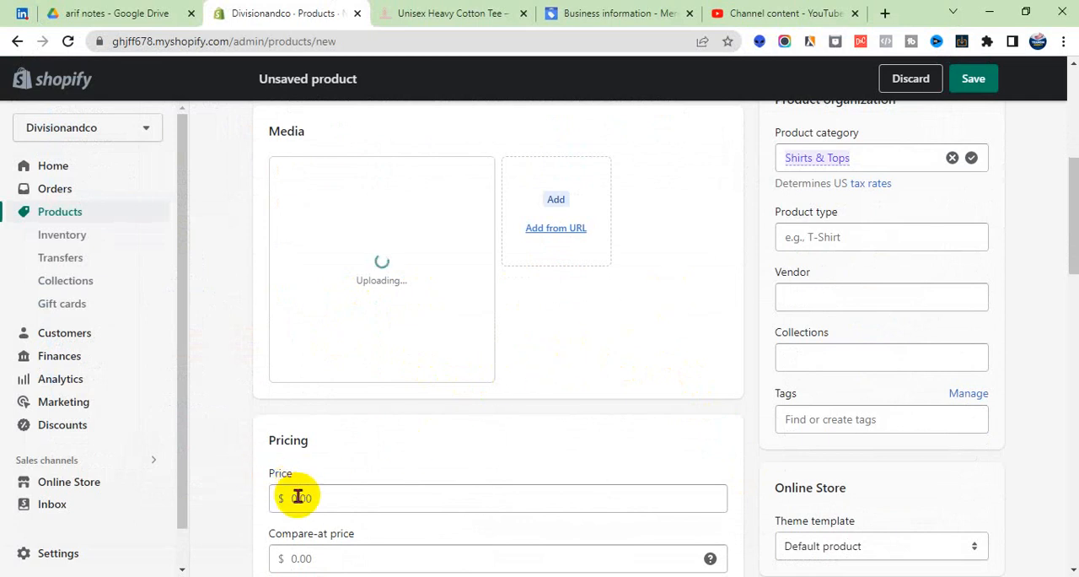
click(301, 498)
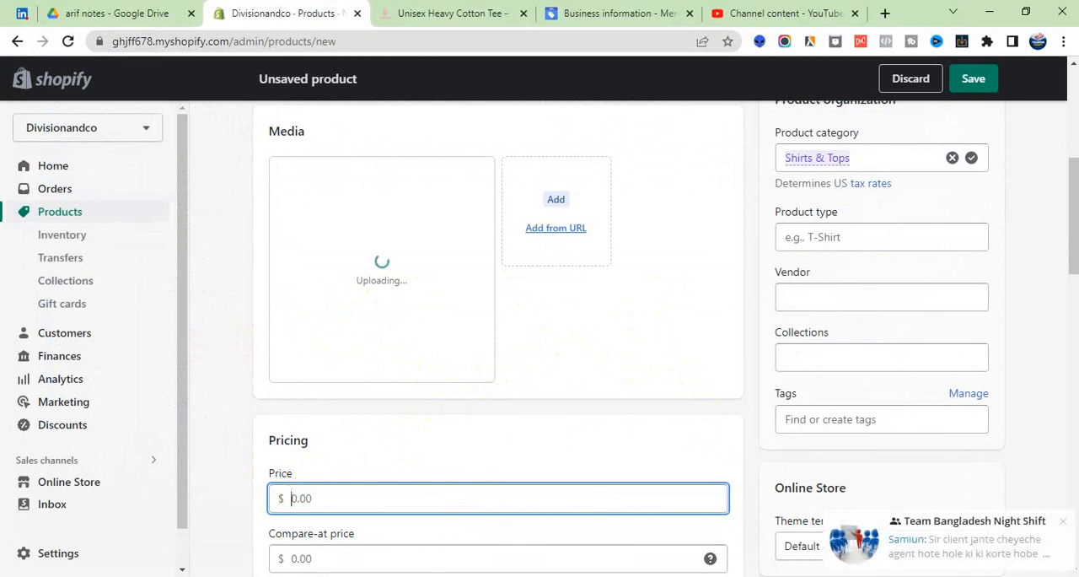
click(1064, 522)
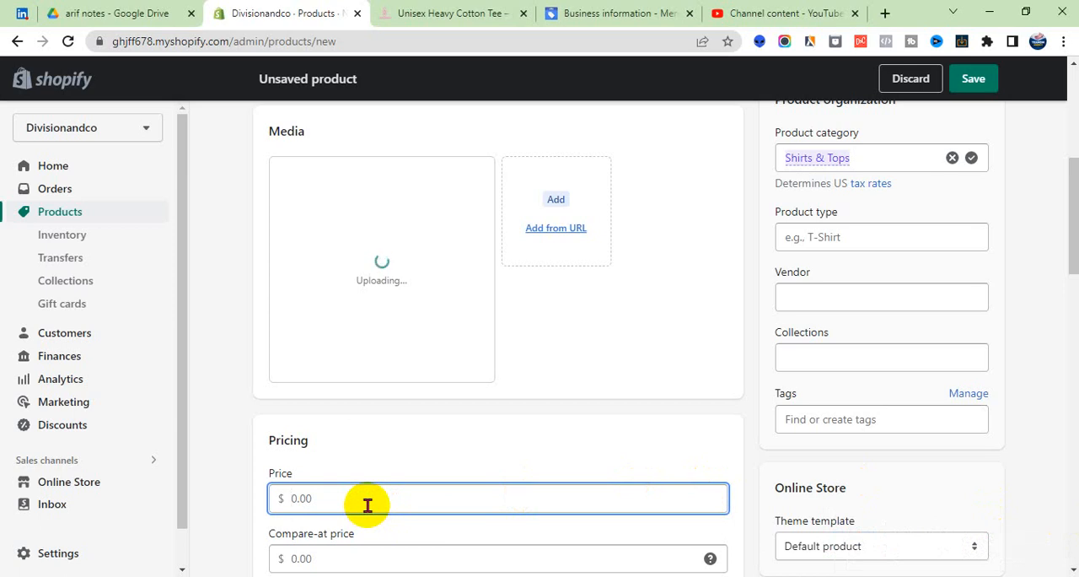
text(25)
scroll(371, 502, down, 3)
click(305, 321)
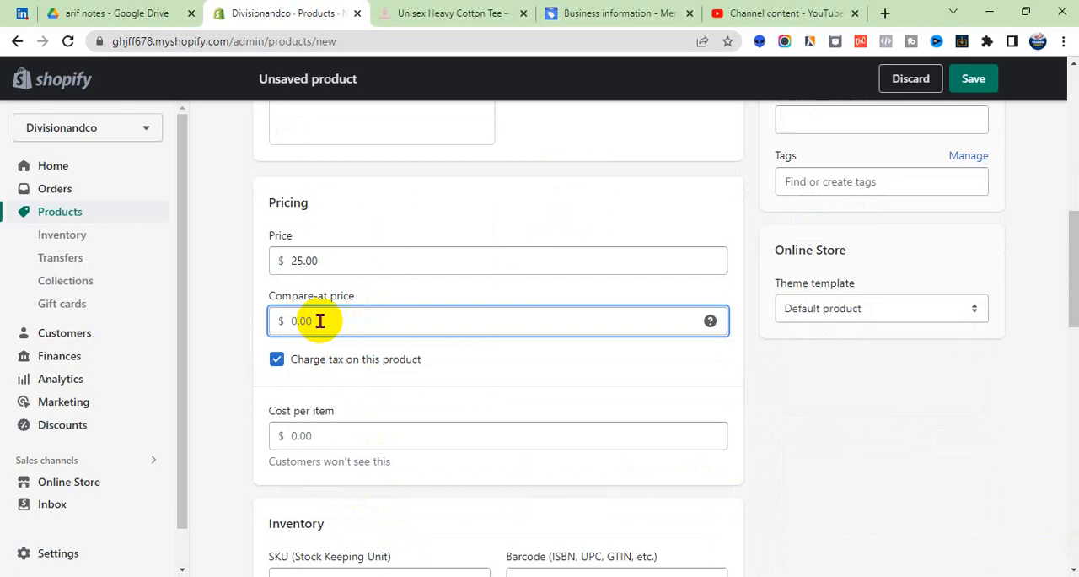
text(35)
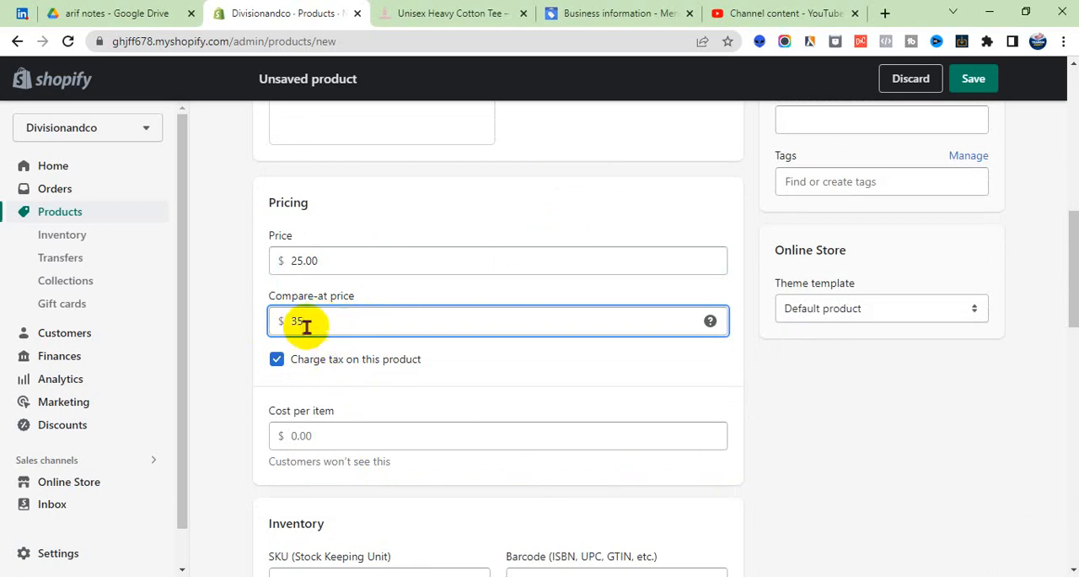
click(474, 365)
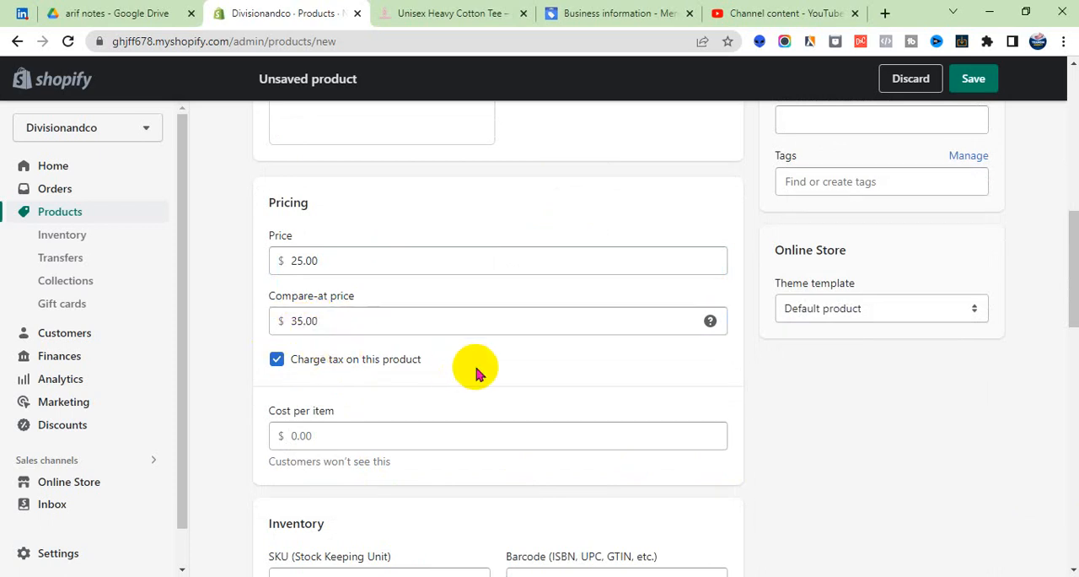
- Switch the tax charge on this product off and back on
drag(436, 365, 282, 361)
click(419, 371)
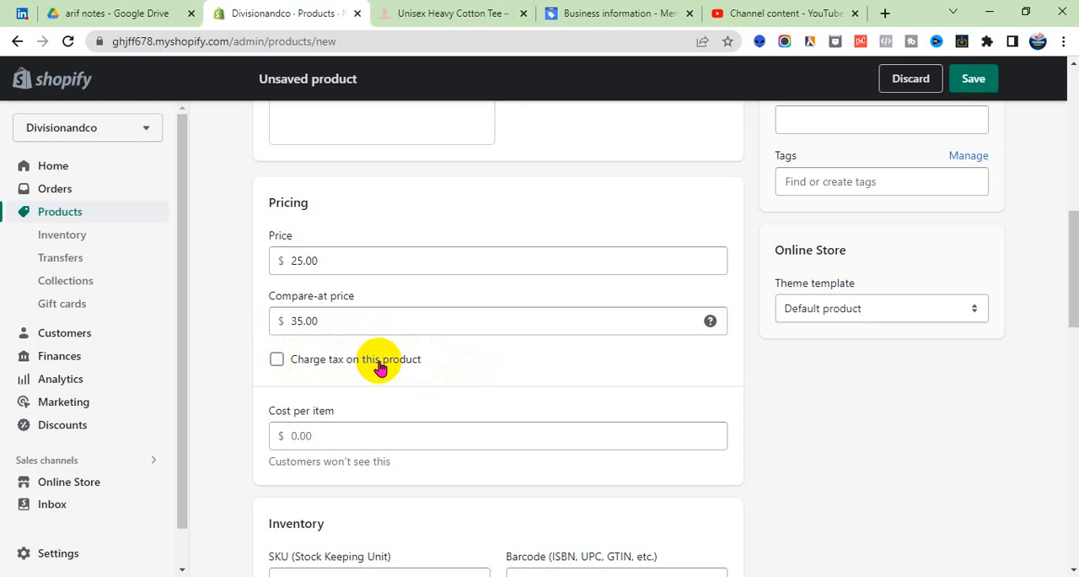
click(279, 363)
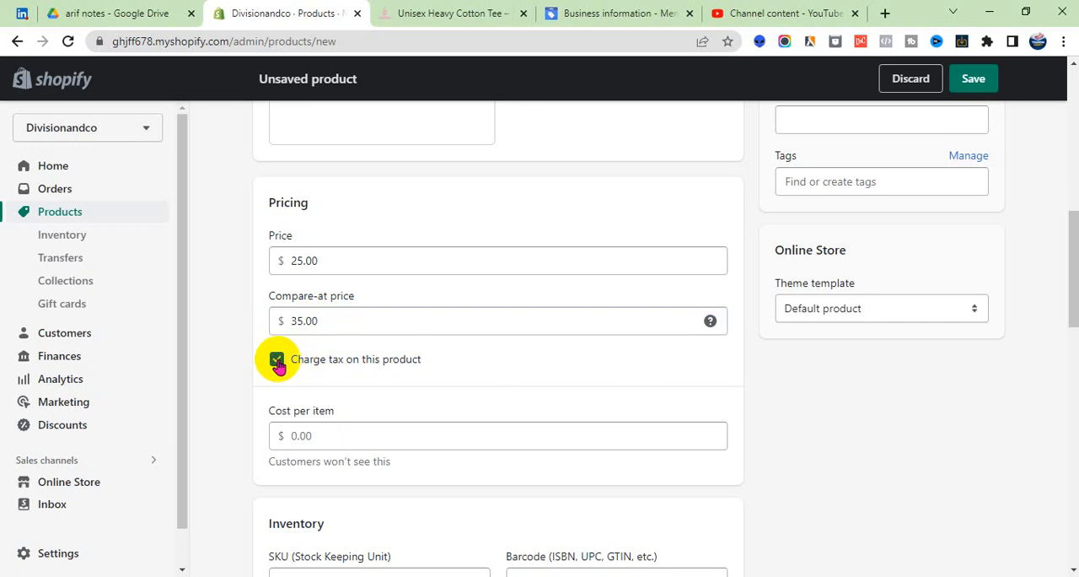
click(277, 362)
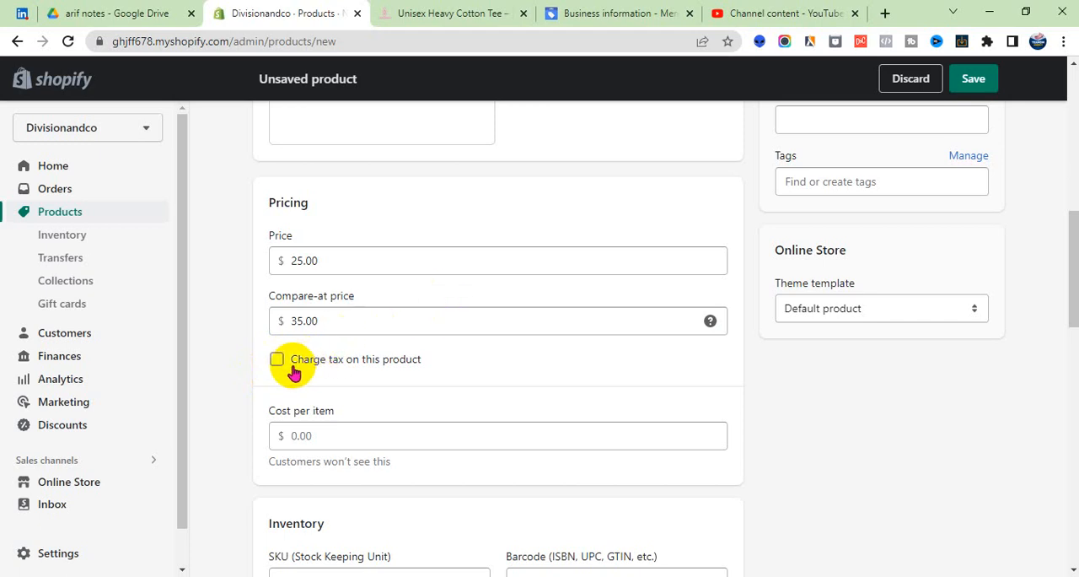
click(294, 367)
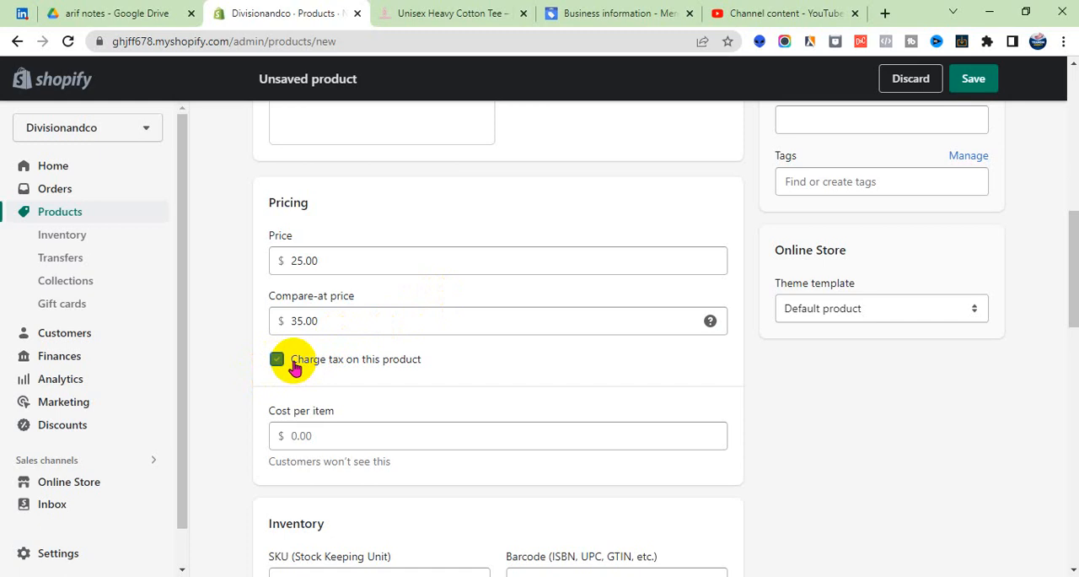
- Enter HGTES67 as the product's SKU in the inventory details
scroll(294, 365, down, 1)
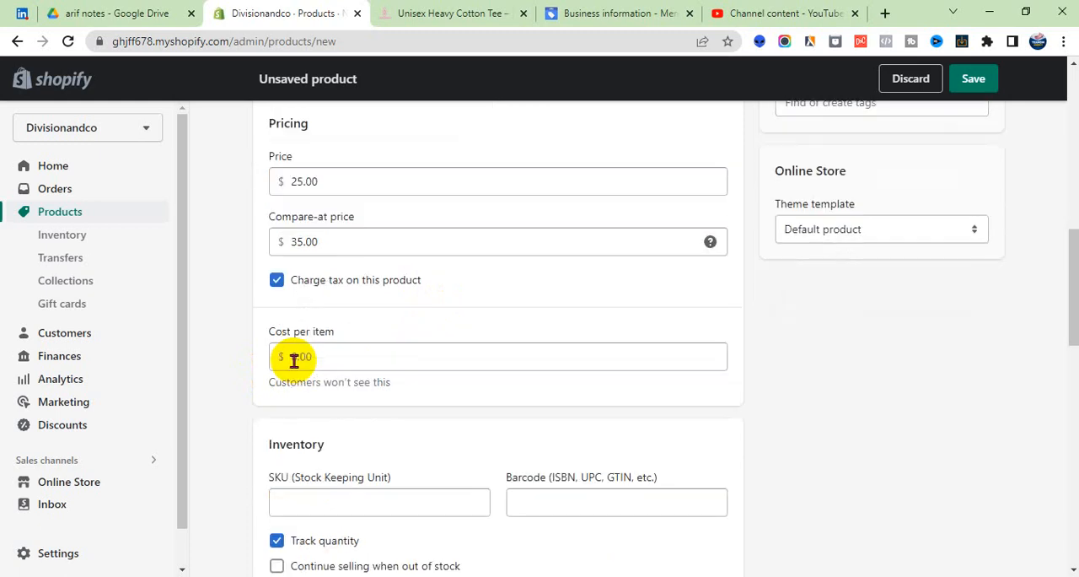
scroll(295, 360, down, 1)
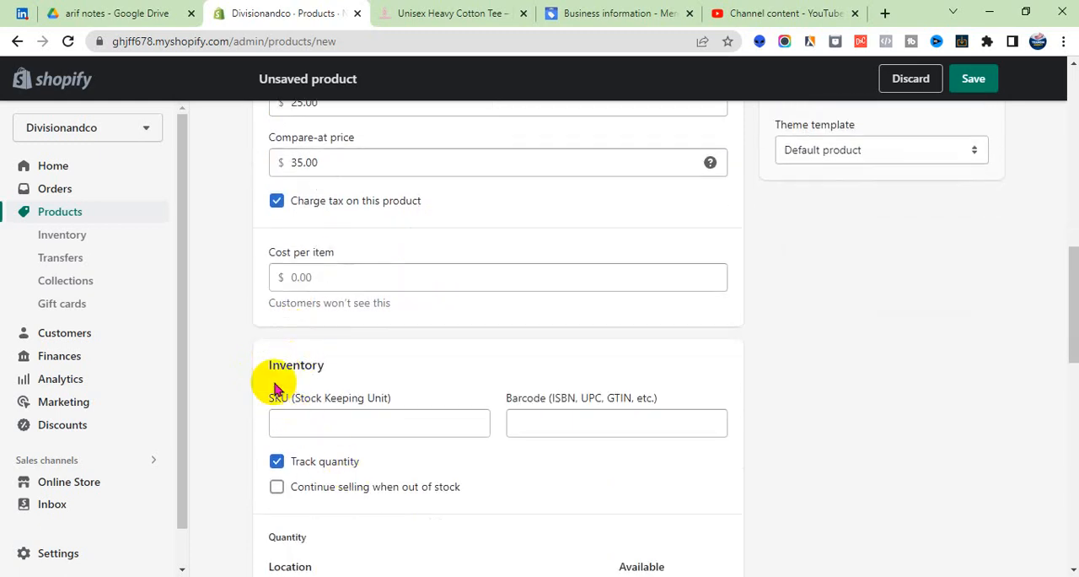
drag(264, 374, 284, 408)
click(332, 367)
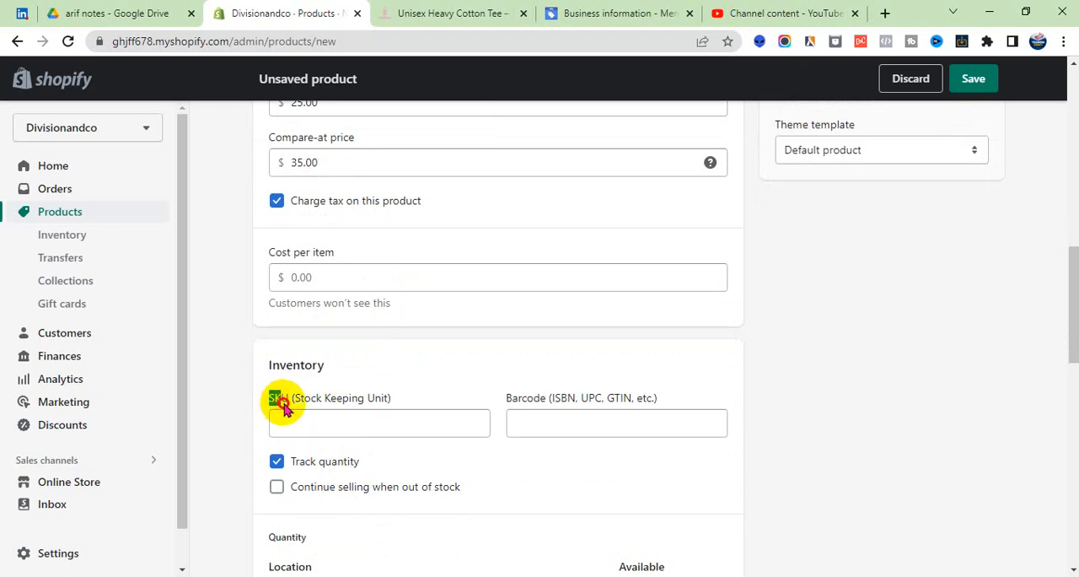
click(297, 424)
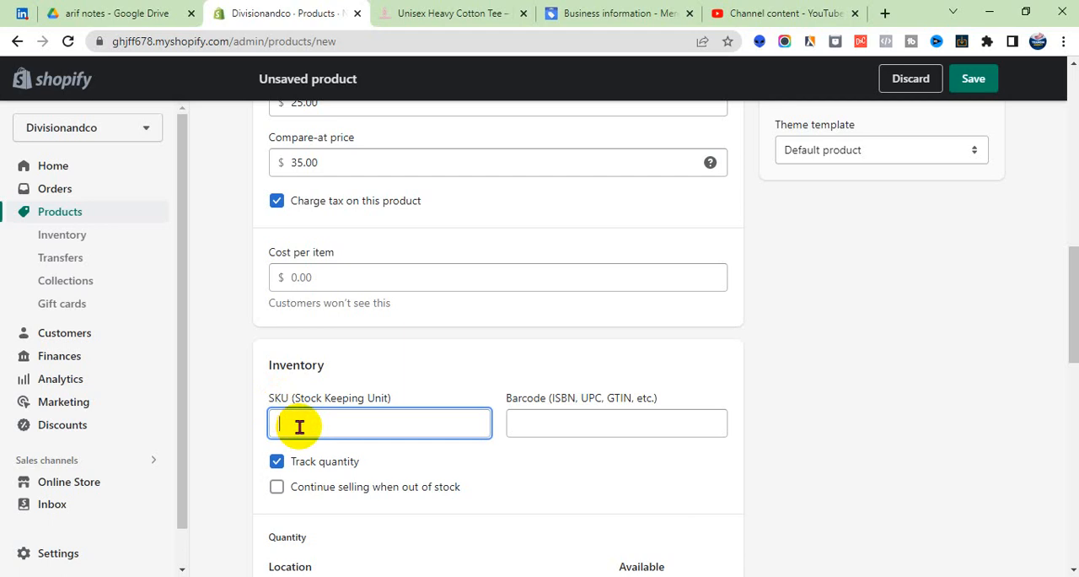
text(GTS67)
- Dismiss the media upload error and set the available quantity at the divisionandco location to 5678
scroll(278, 426, down, 2)
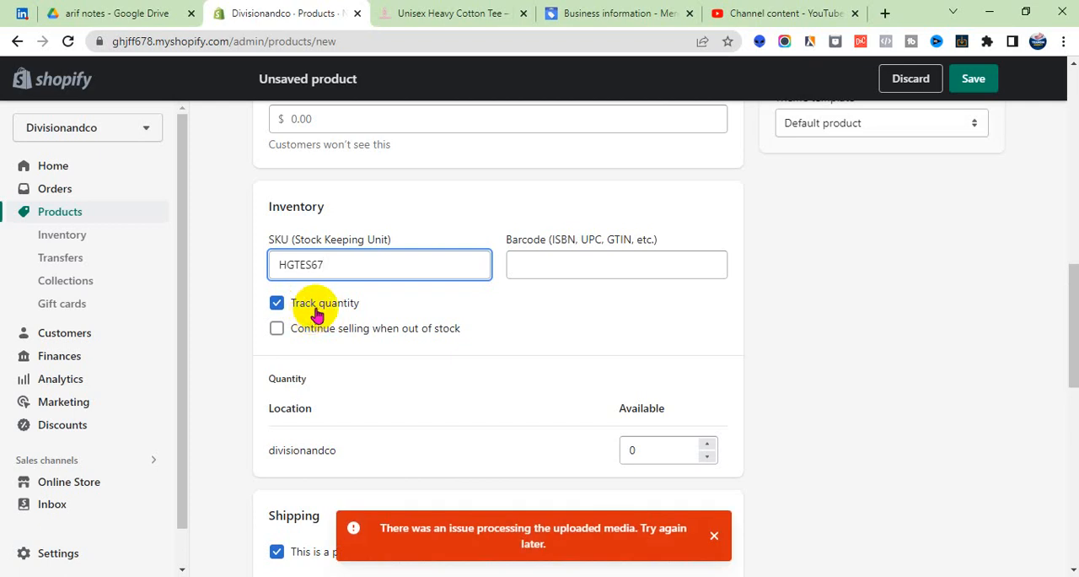
click(714, 535)
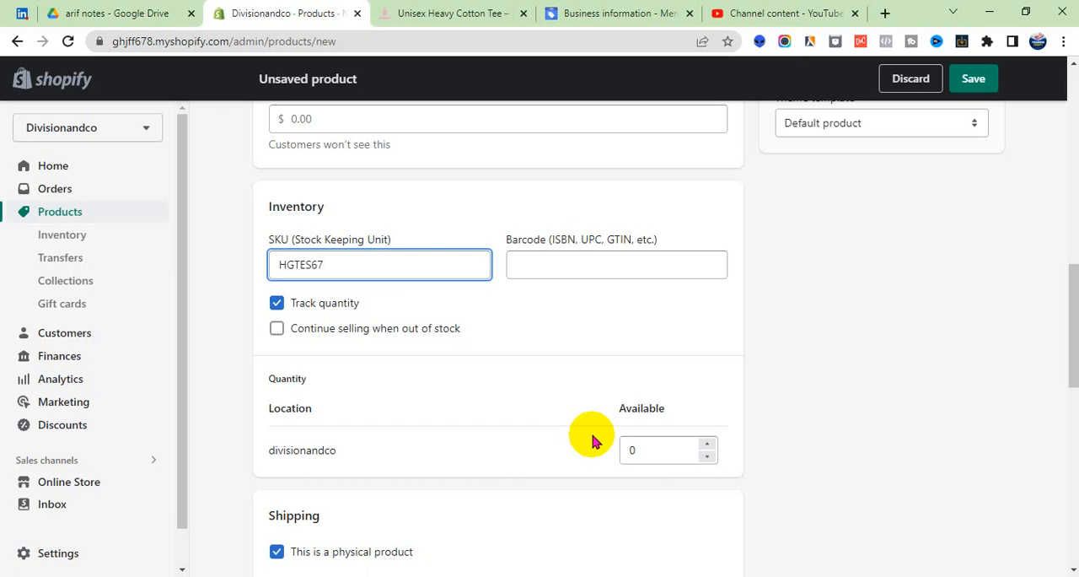
double_click(635, 449)
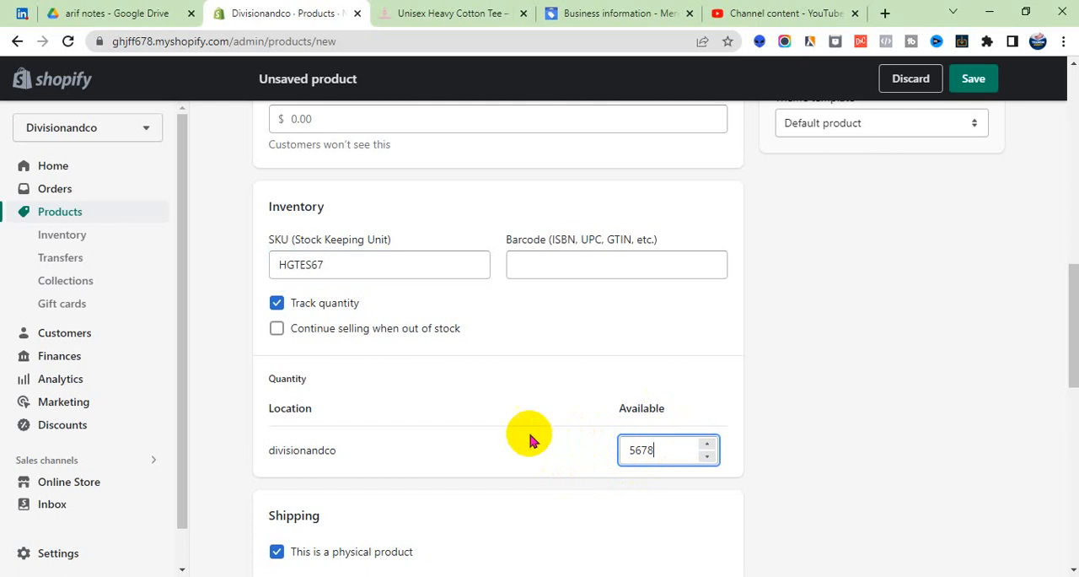
click(501, 392)
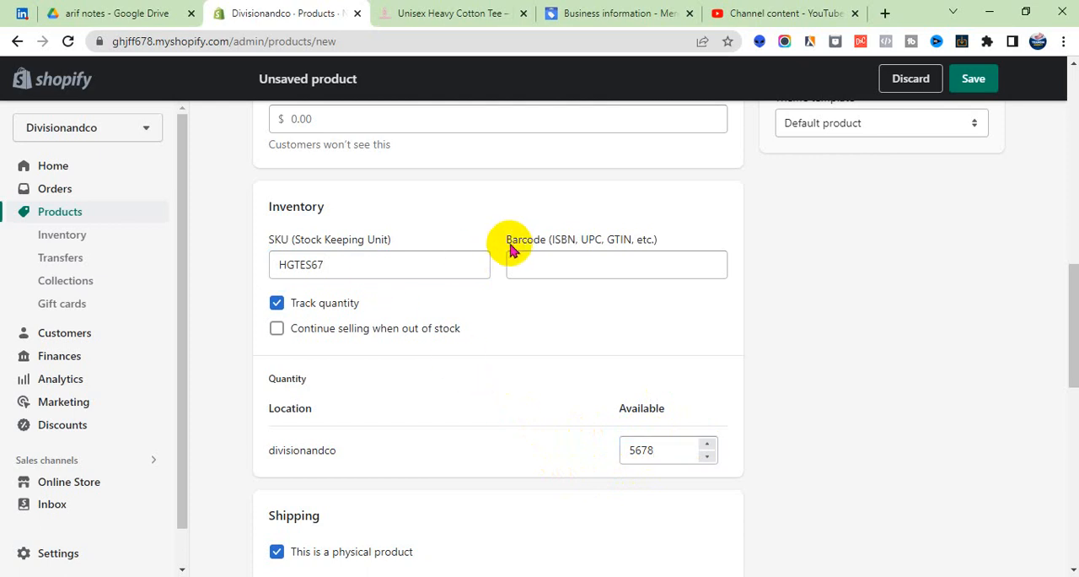
drag(504, 239, 557, 244)
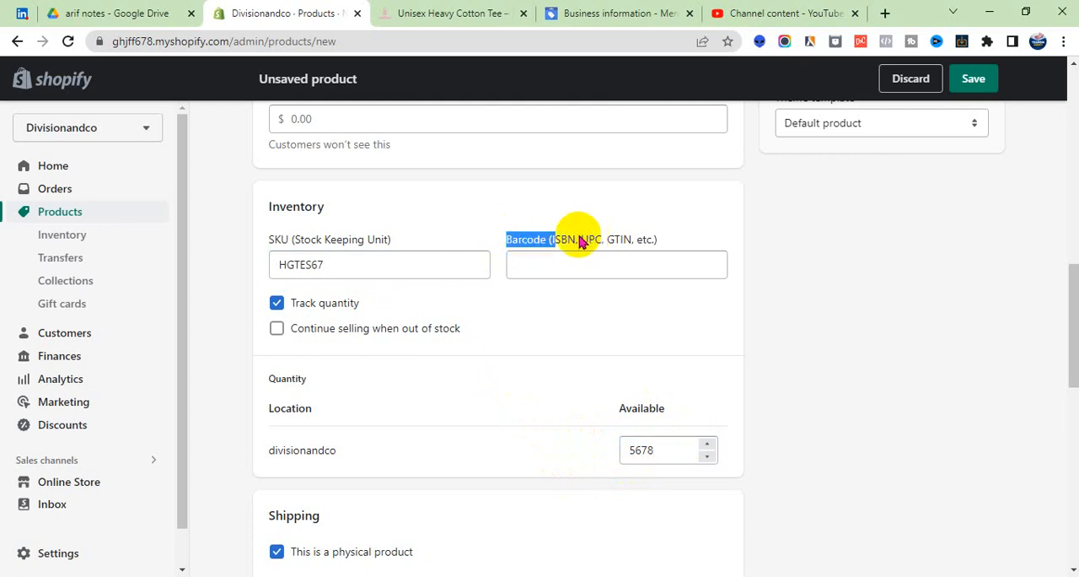
click(605, 243)
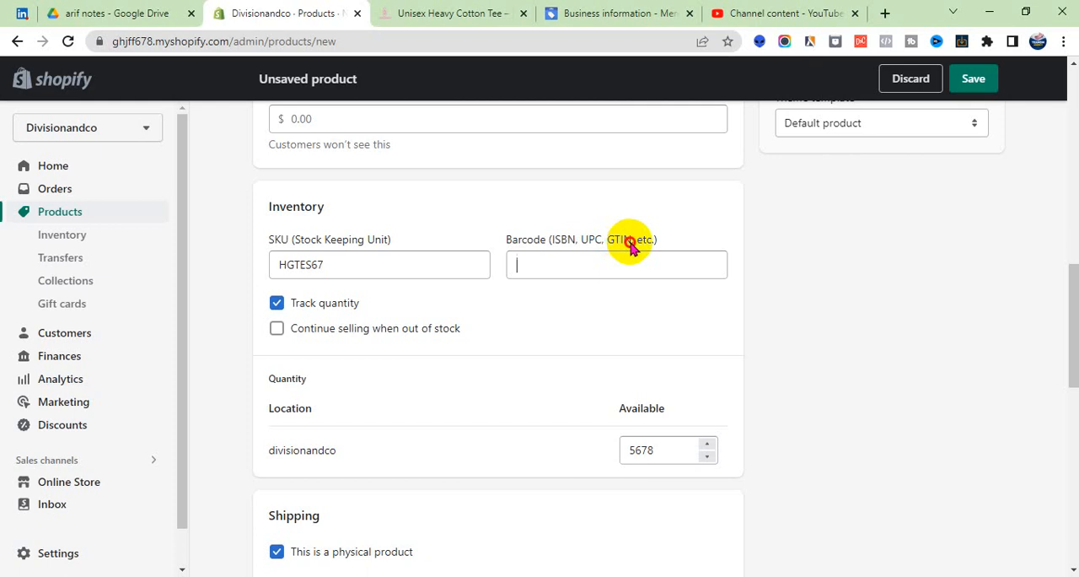
click(630, 243)
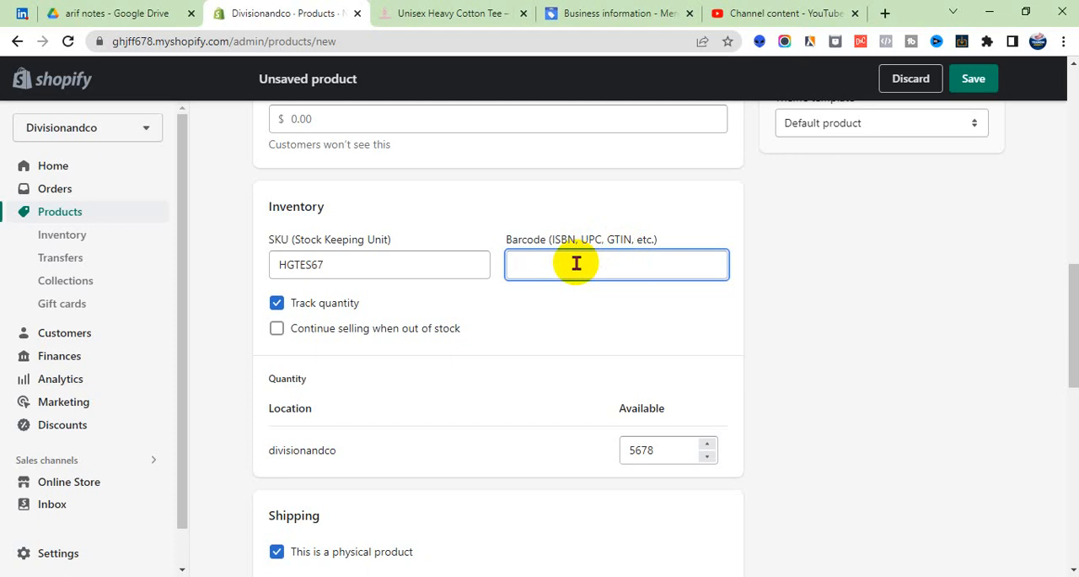
- Set the physical product's shipping weight to 0.023 lb
scroll(576, 263, down, 2)
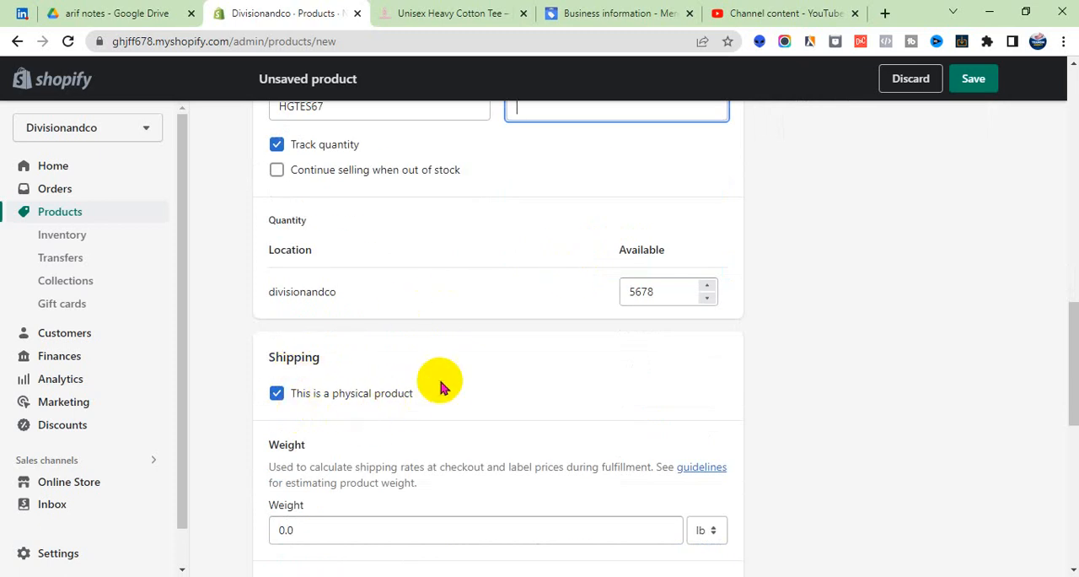
scroll(447, 400, down, 1)
scroll(452, 413, down, 1)
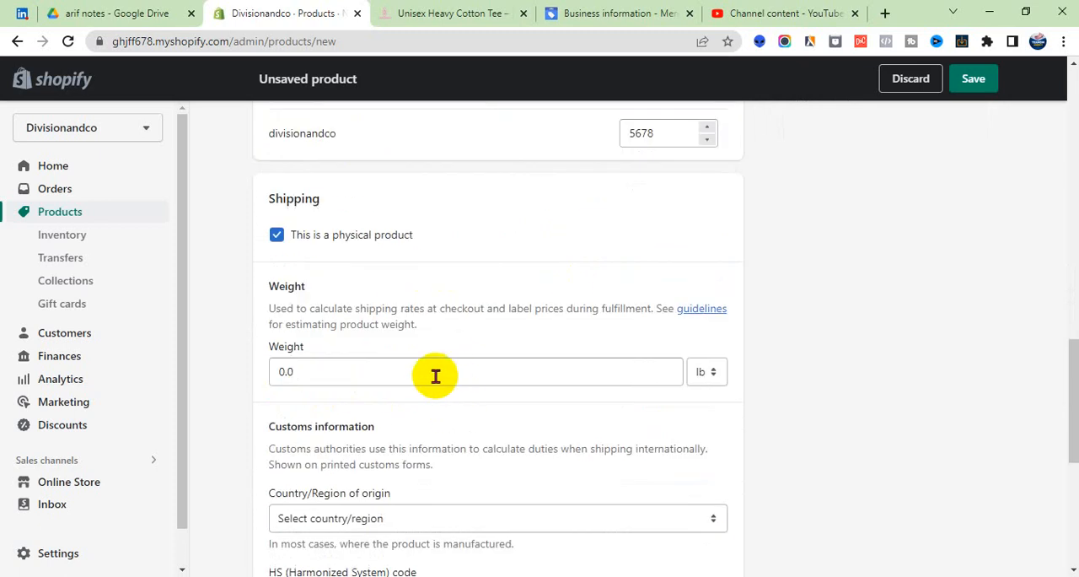
click(435, 376)
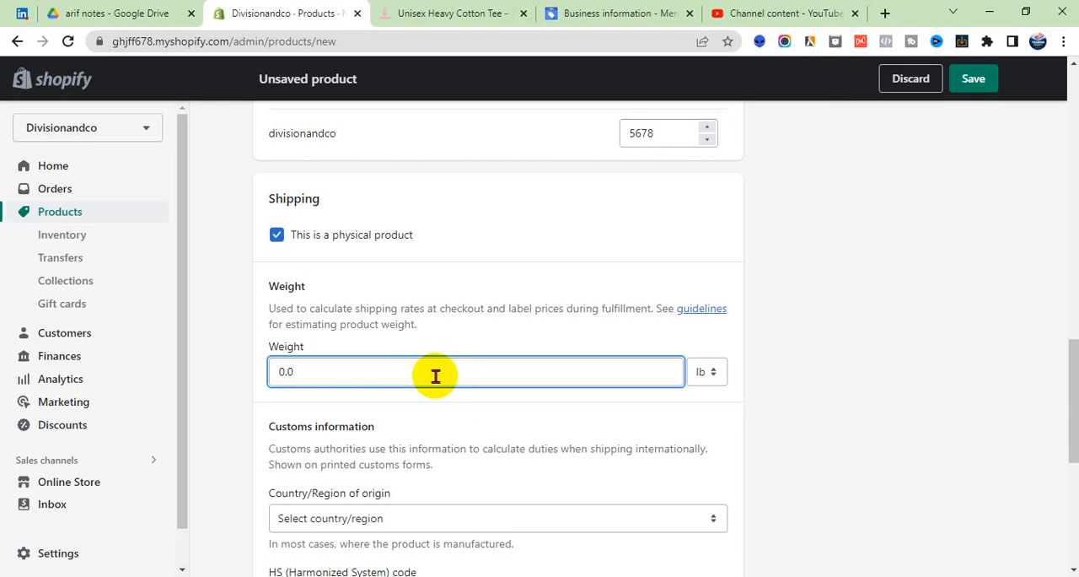
text(23)
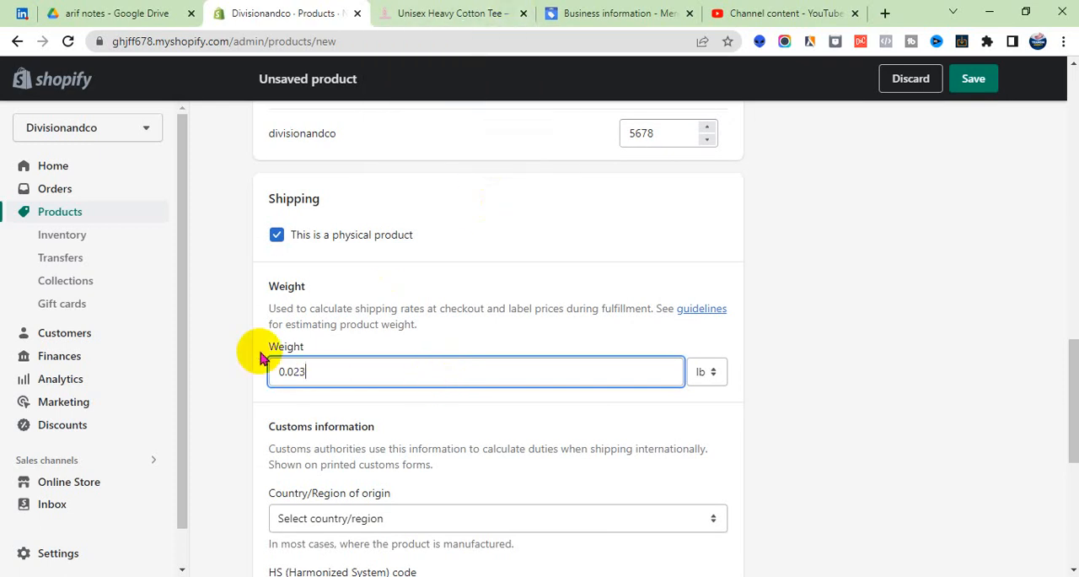
drag(279, 346, 298, 358)
- Dismiss the chat notification and set the customs country/region of origin to United States
scroll(291, 357, down, 2)
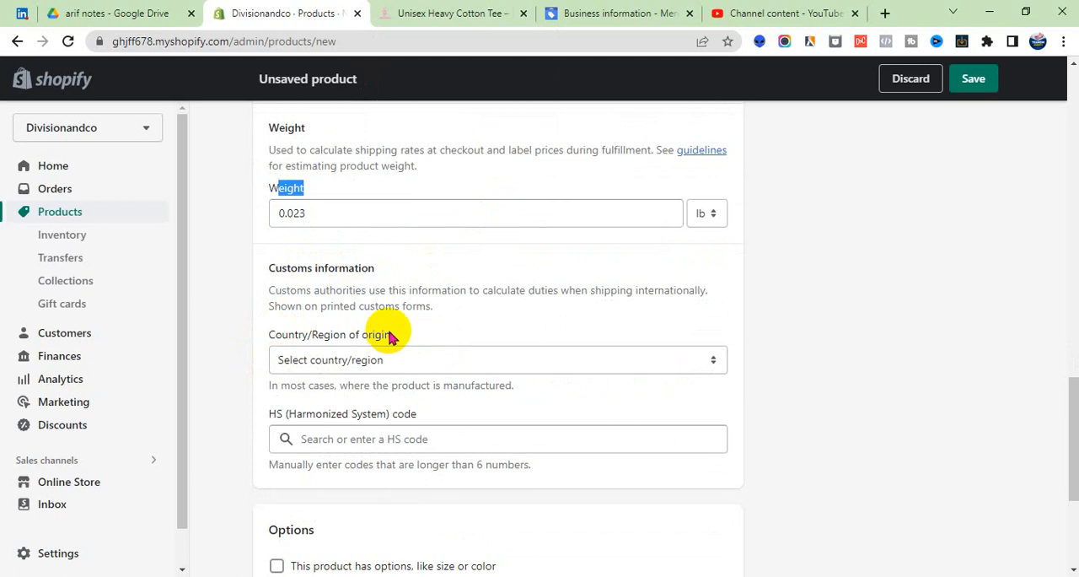
drag(390, 336, 269, 341)
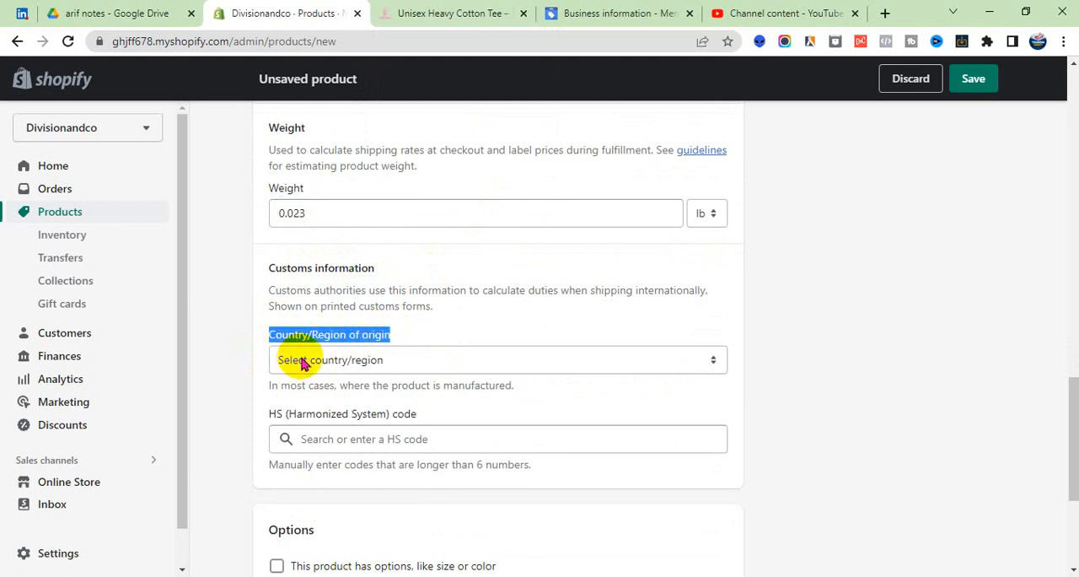
click(342, 372)
scroll(374, 247, down, 20)
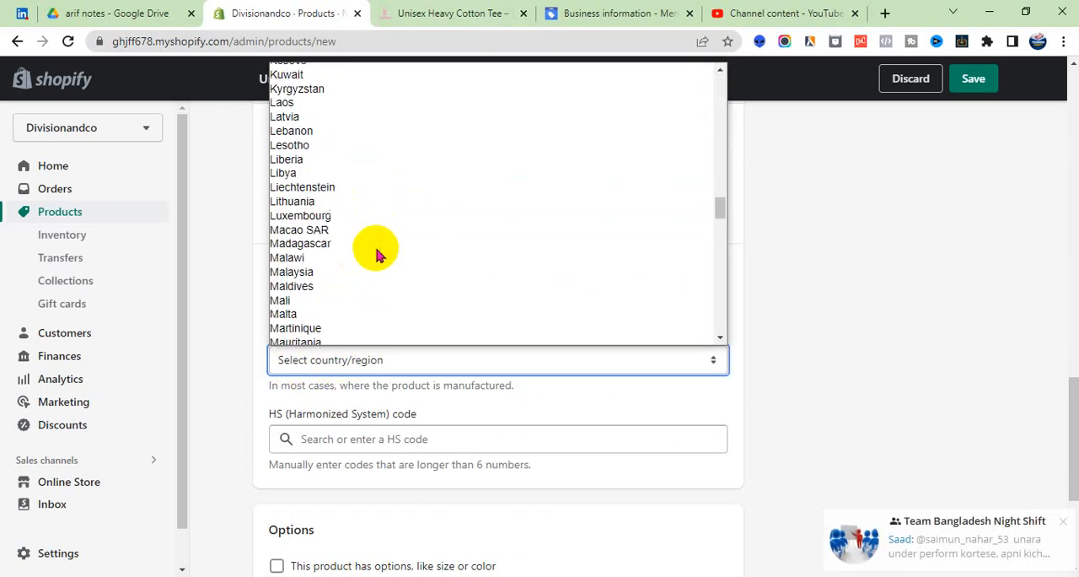
click(1061, 520)
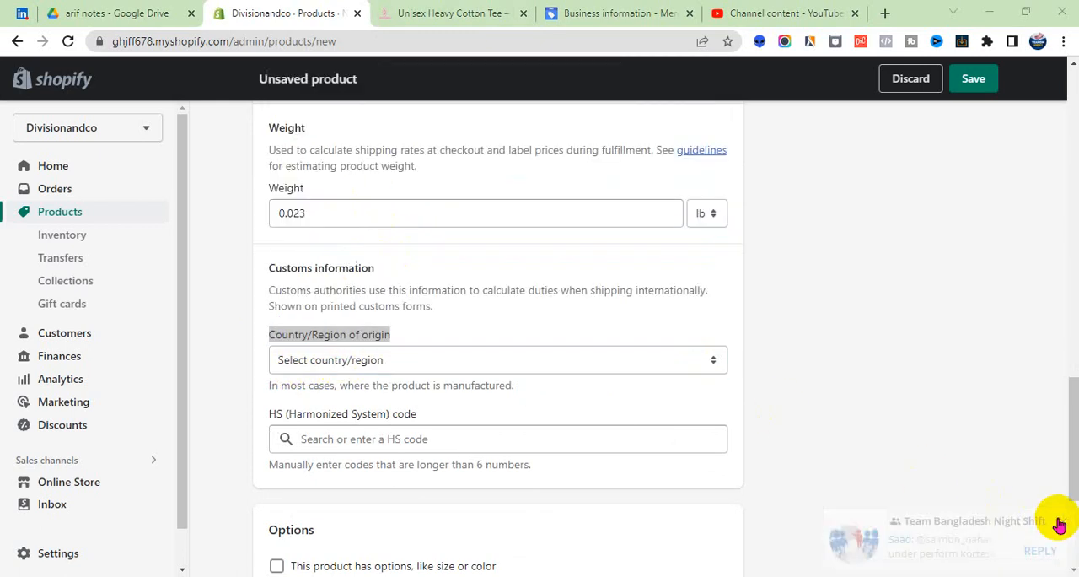
click(374, 361)
scroll(380, 291, down, 20)
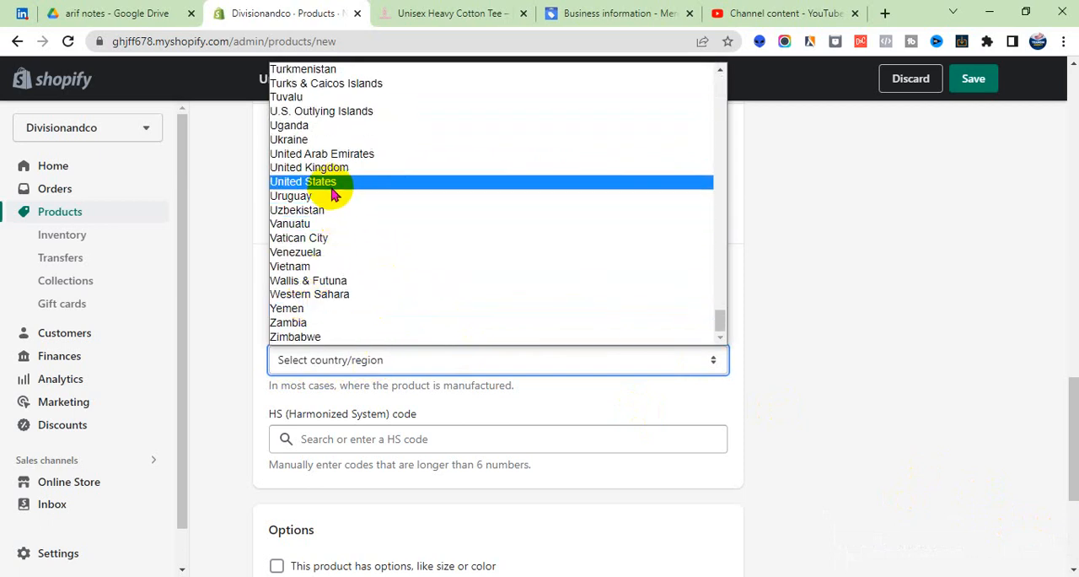
click(330, 192)
- Enable product options such as size or color and name the first option Size
scroll(324, 236, down, 2)
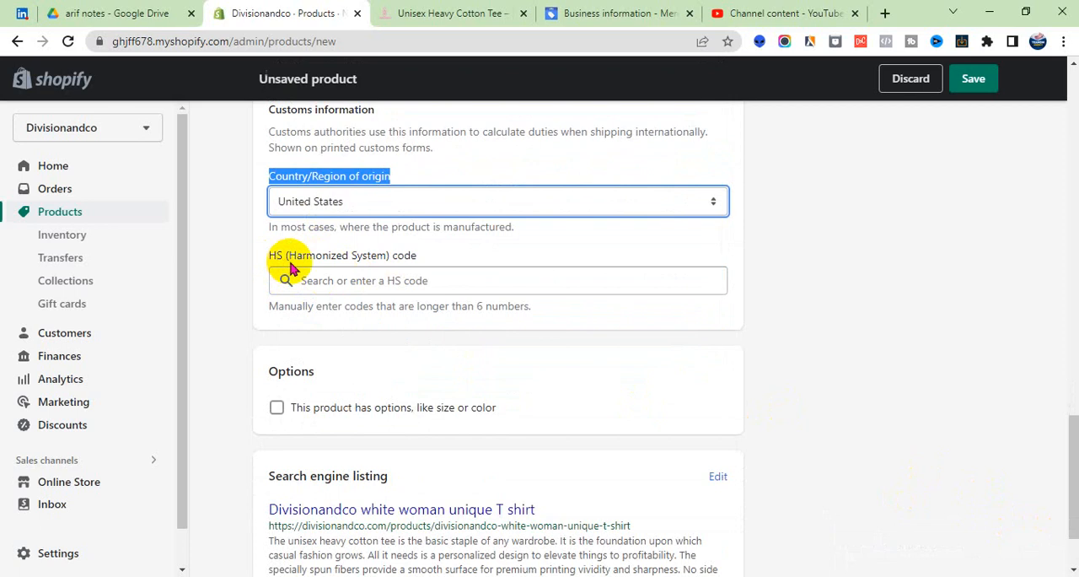
scroll(388, 314, down, 1)
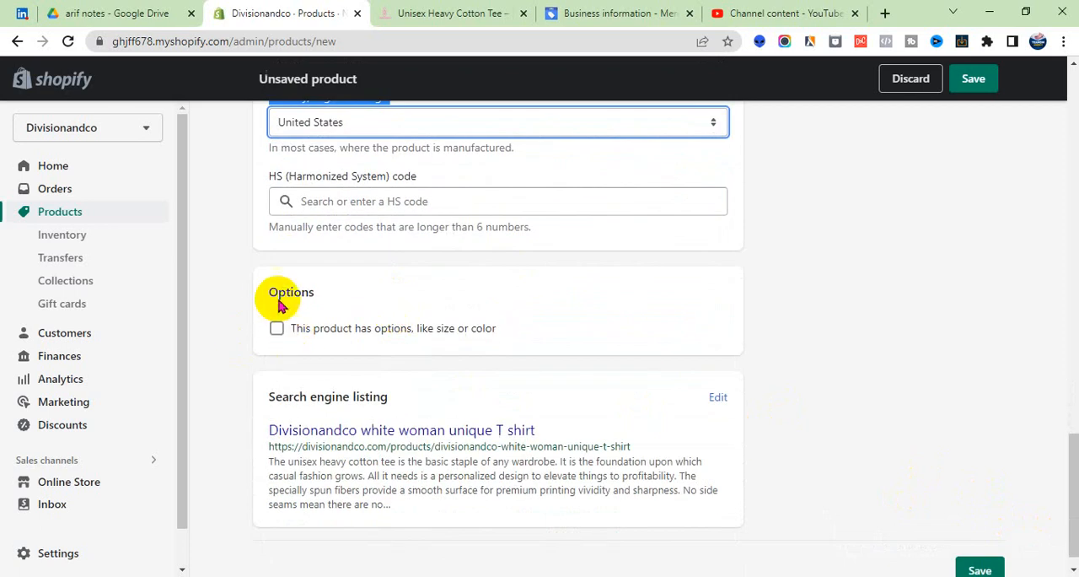
drag(270, 295, 311, 304)
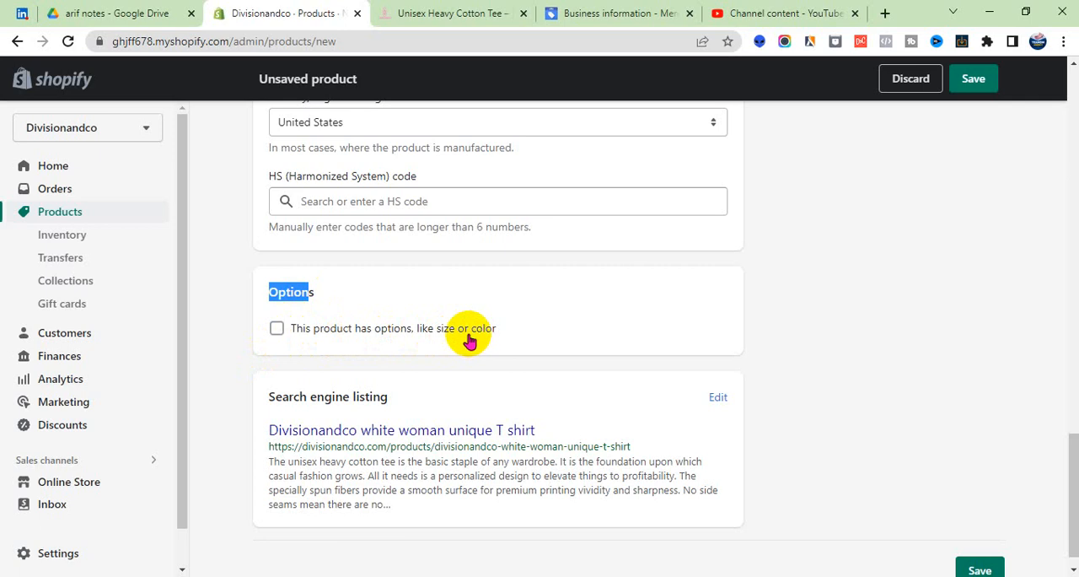
click(423, 335)
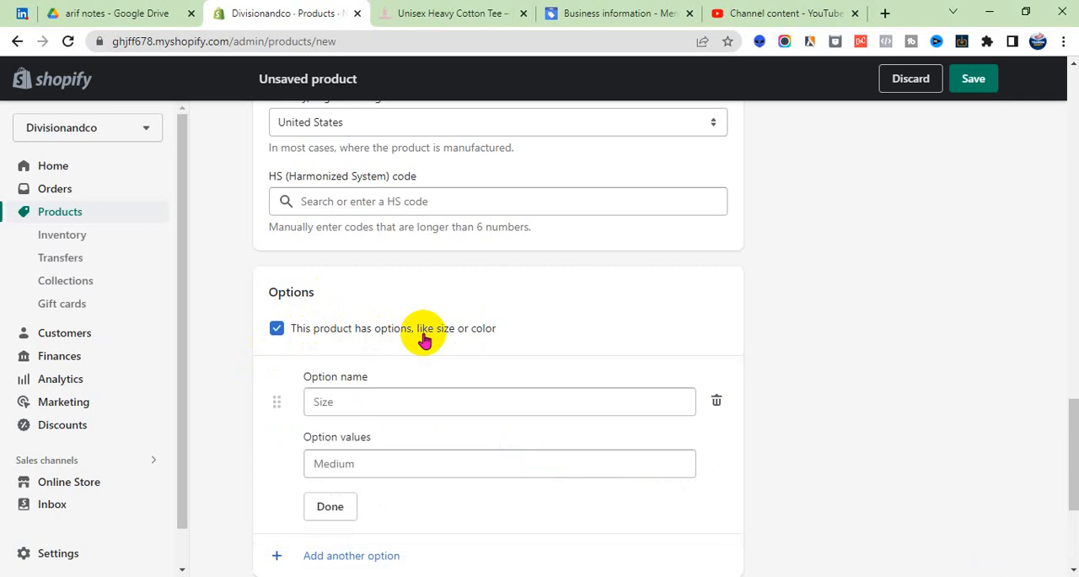
click(333, 405)
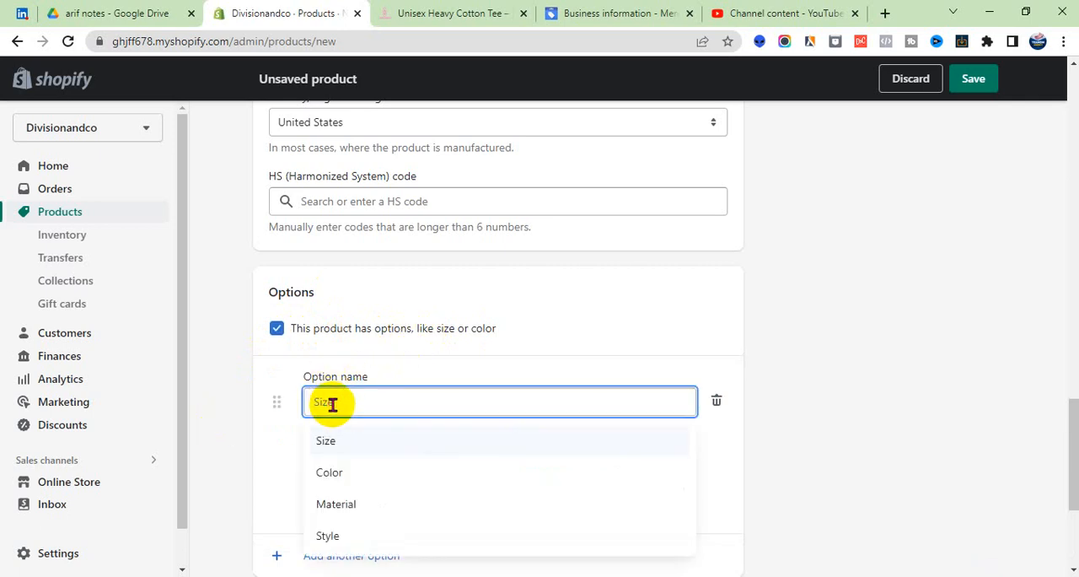
click(326, 447)
scroll(365, 379, down, 2)
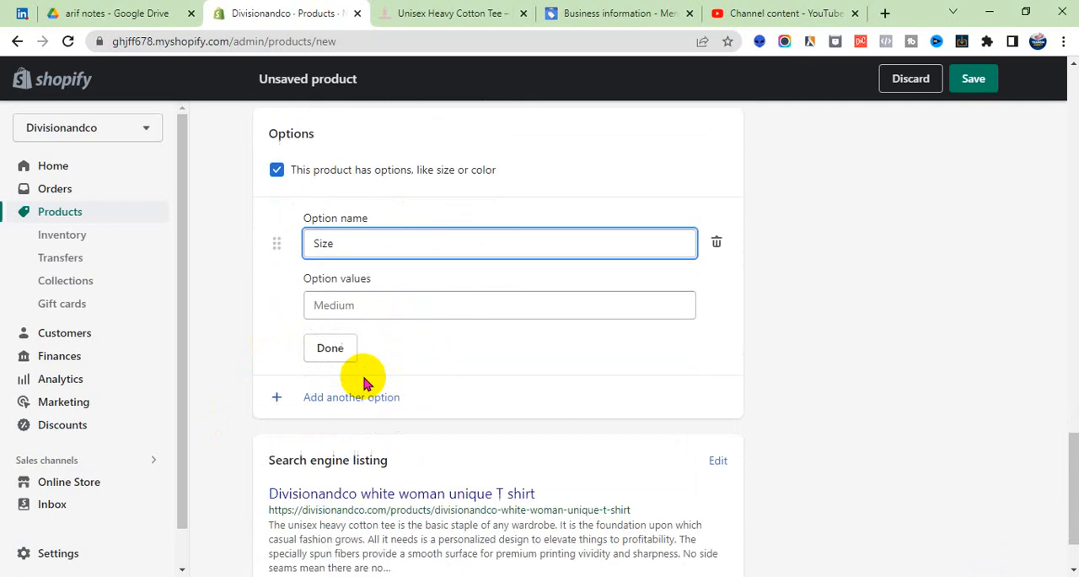
- Enter S, M, L, XL and XXL as the values of the Size option and finish editing it
click(347, 305)
text(S)
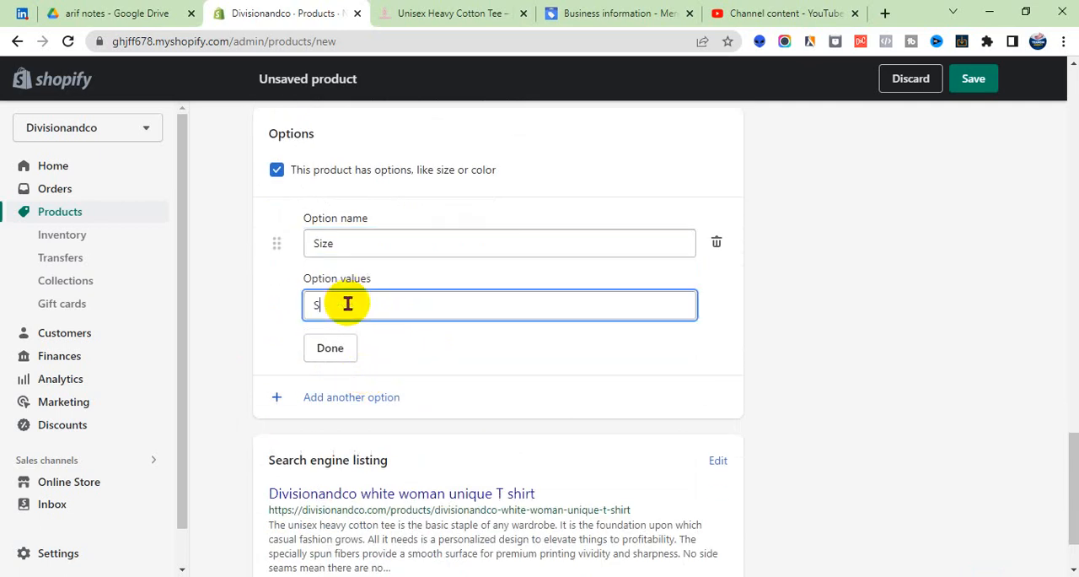
key(Tab)
text(M)
key(Tab)
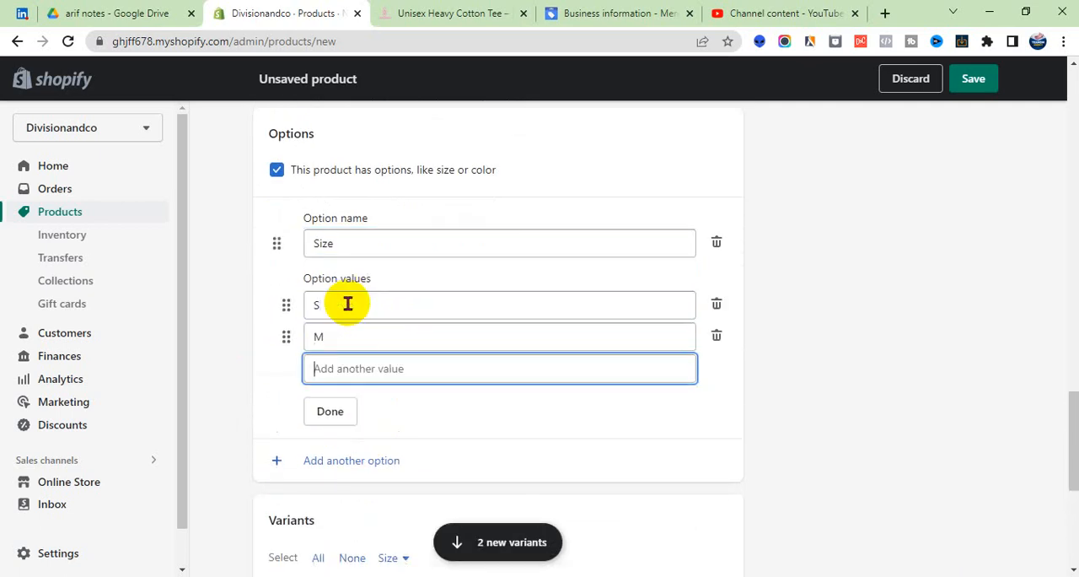
text(L)
key(Tab)
text(XL)
key(Tab)
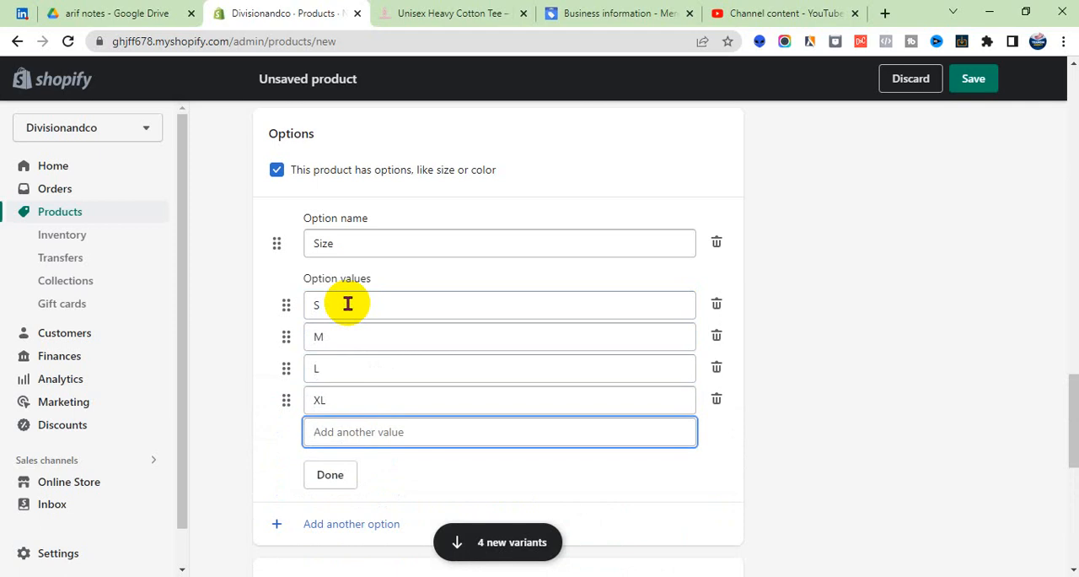
text(XXL)
scroll(349, 409, down, 1)
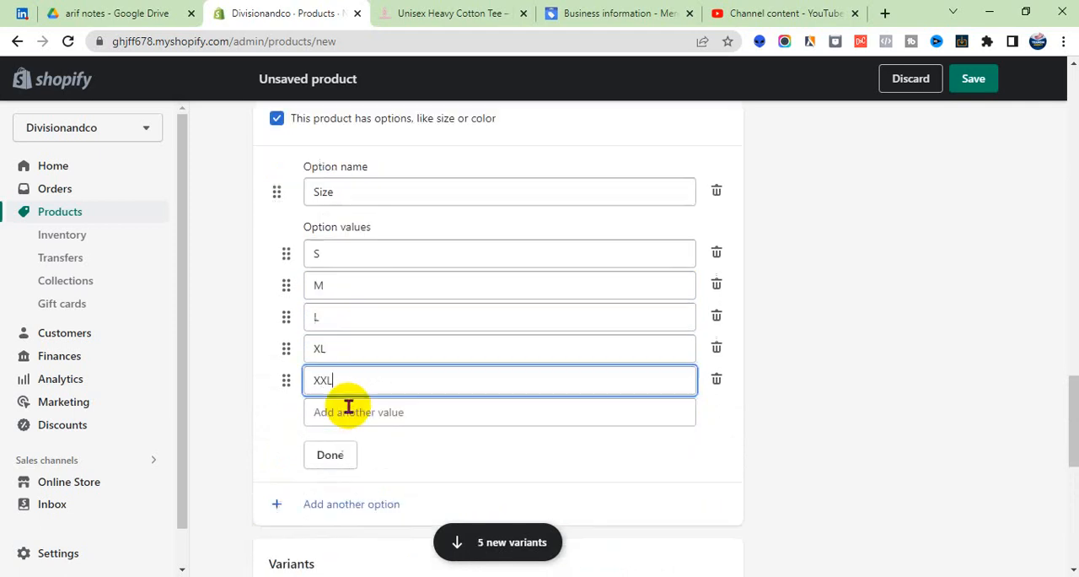
click(337, 424)
- Add a second product option named Color with the value White and finish editing it
scroll(335, 356, up, 2)
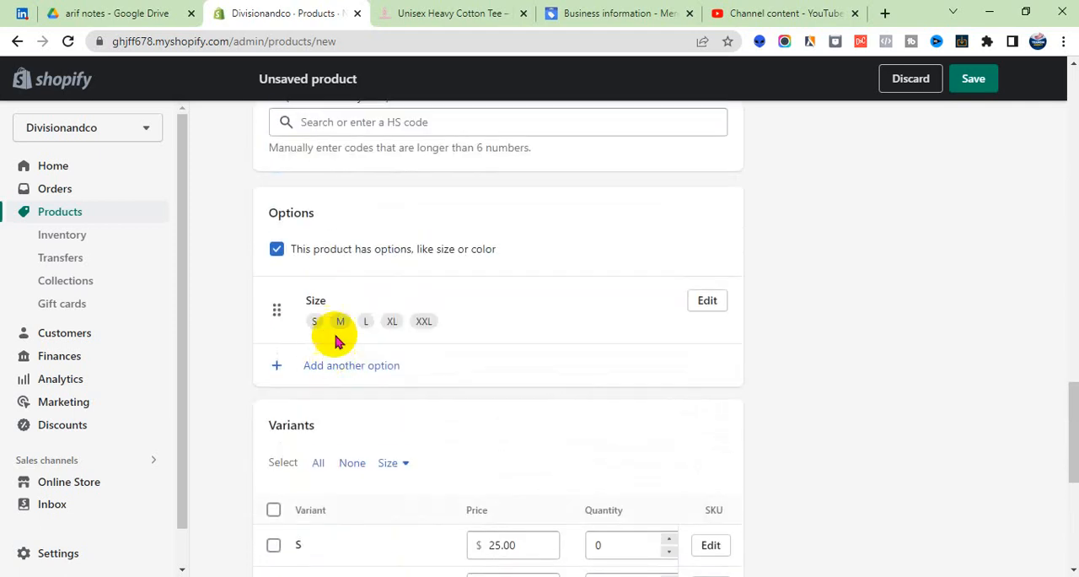
scroll(354, 270, down, 4)
scroll(362, 291, up, 5)
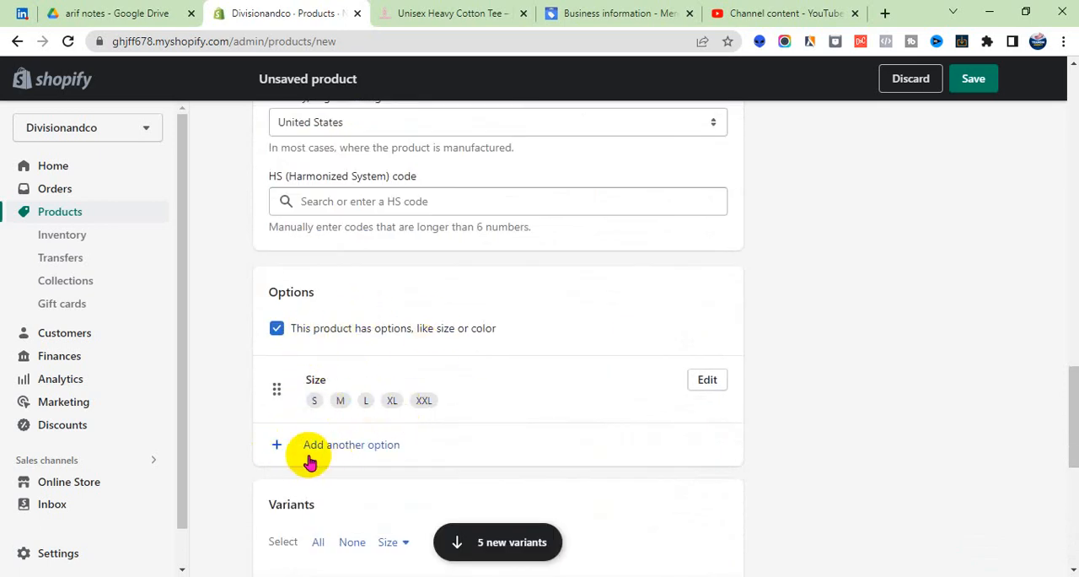
click(349, 451)
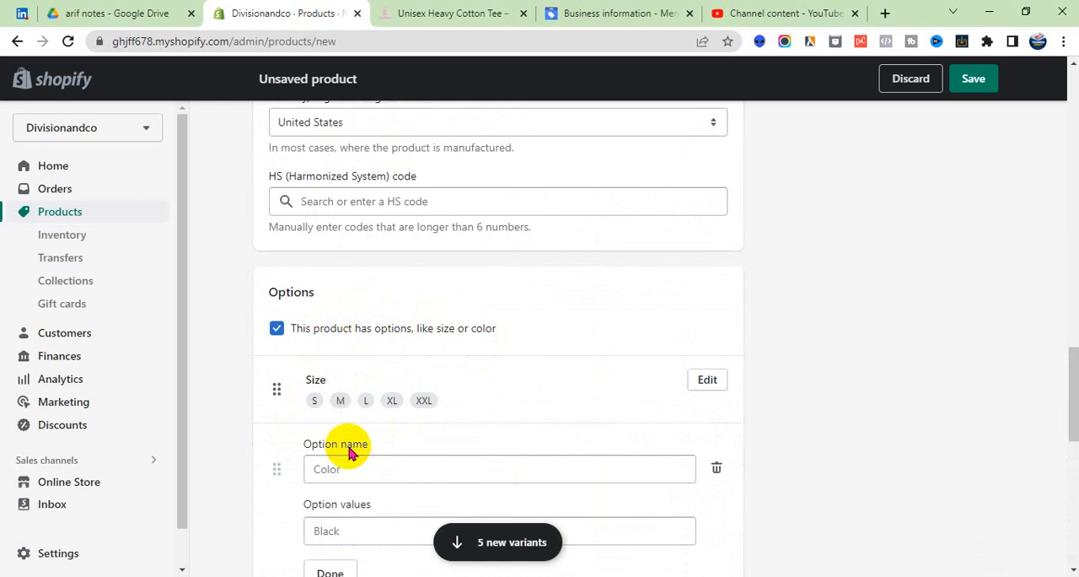
scroll(357, 440, down, 1)
click(336, 390)
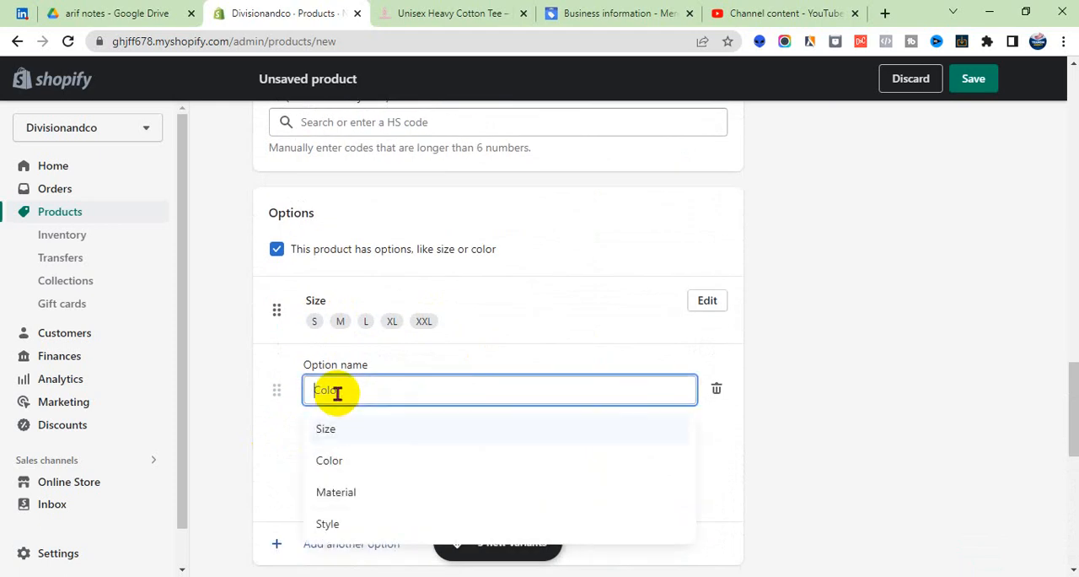
click(341, 460)
click(346, 453)
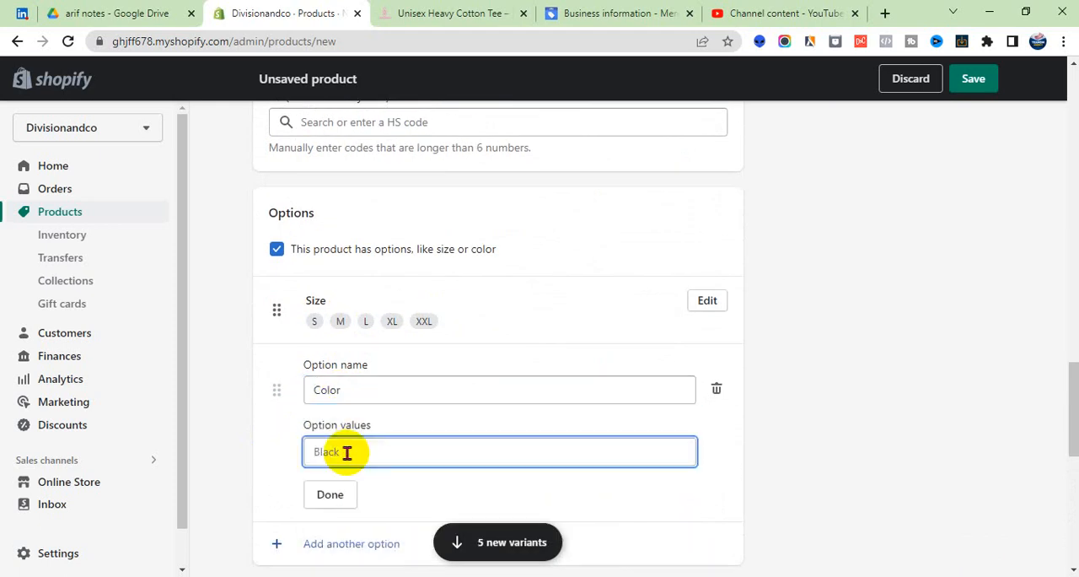
text(W)
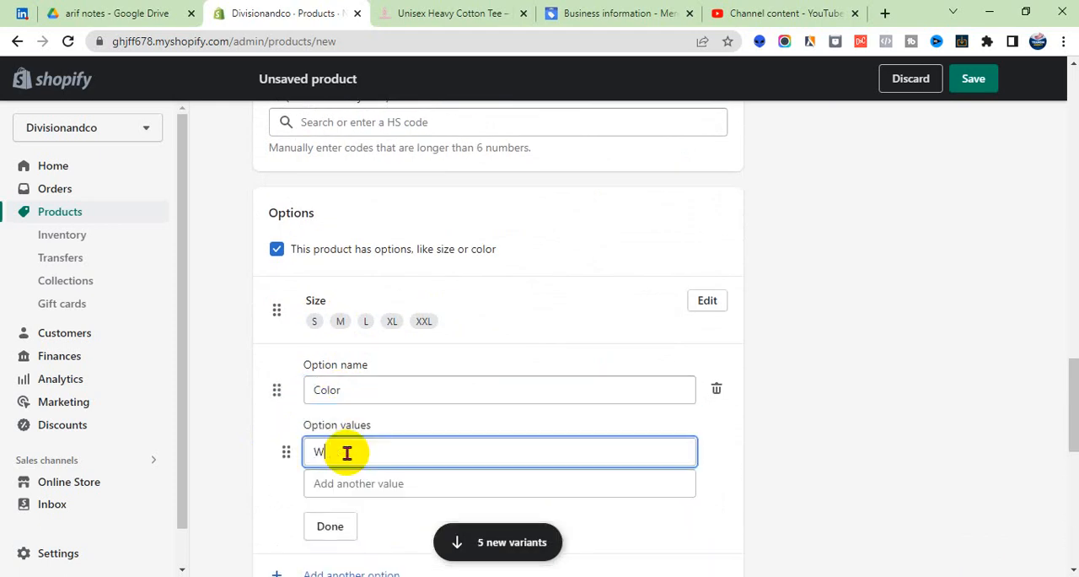
text(gite)
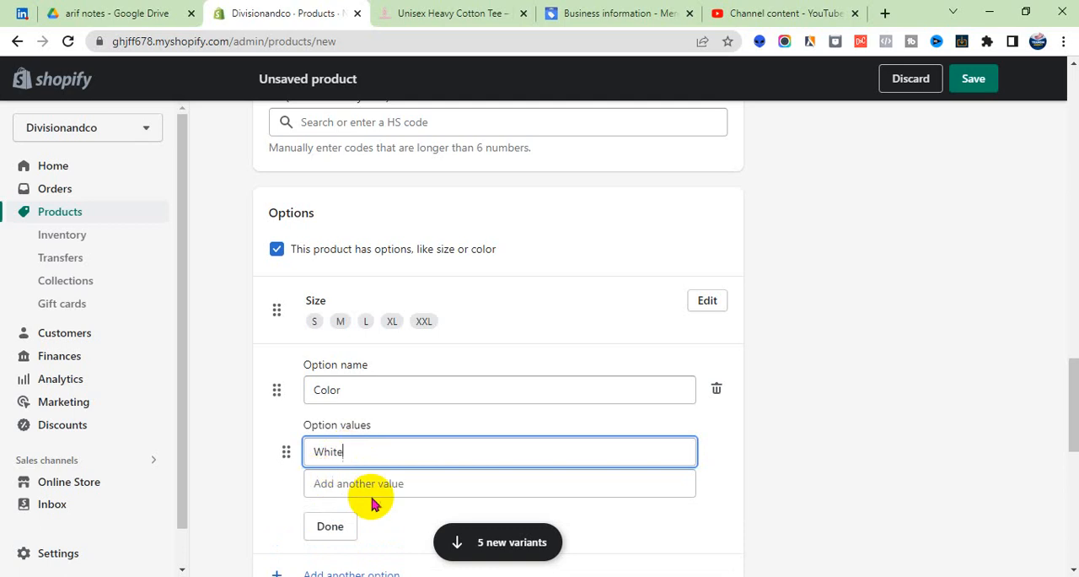
click(346, 518)
- Add a third product option named Gender with the value Woman and finish editing it
click(336, 435)
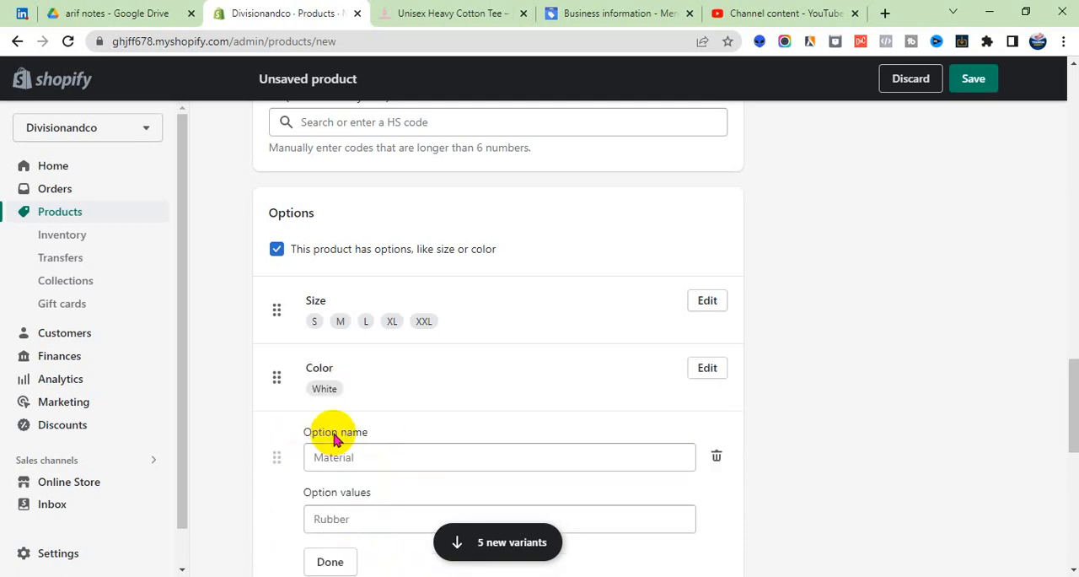
click(354, 456)
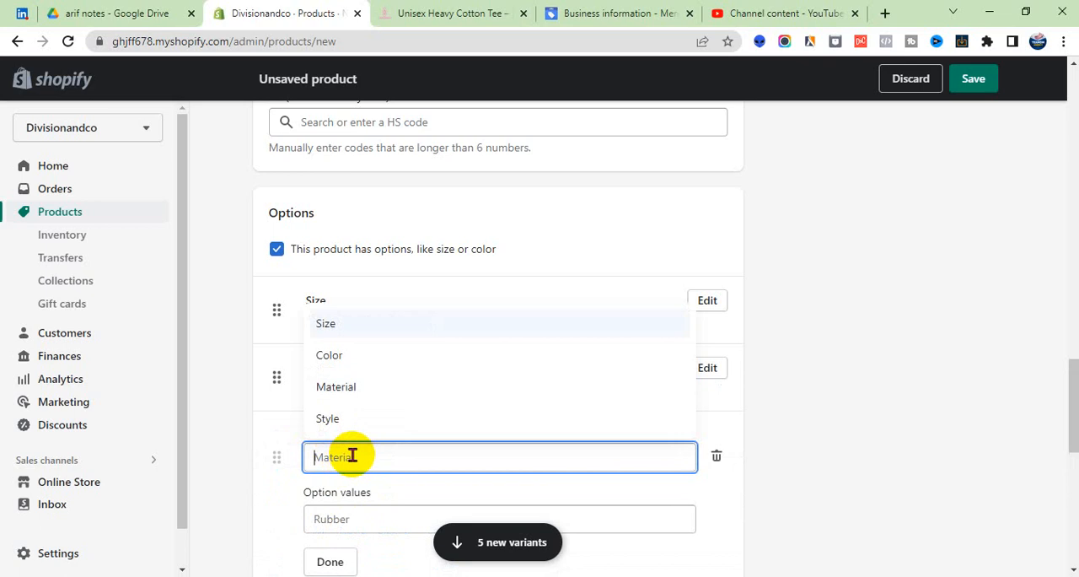
text(Gender)
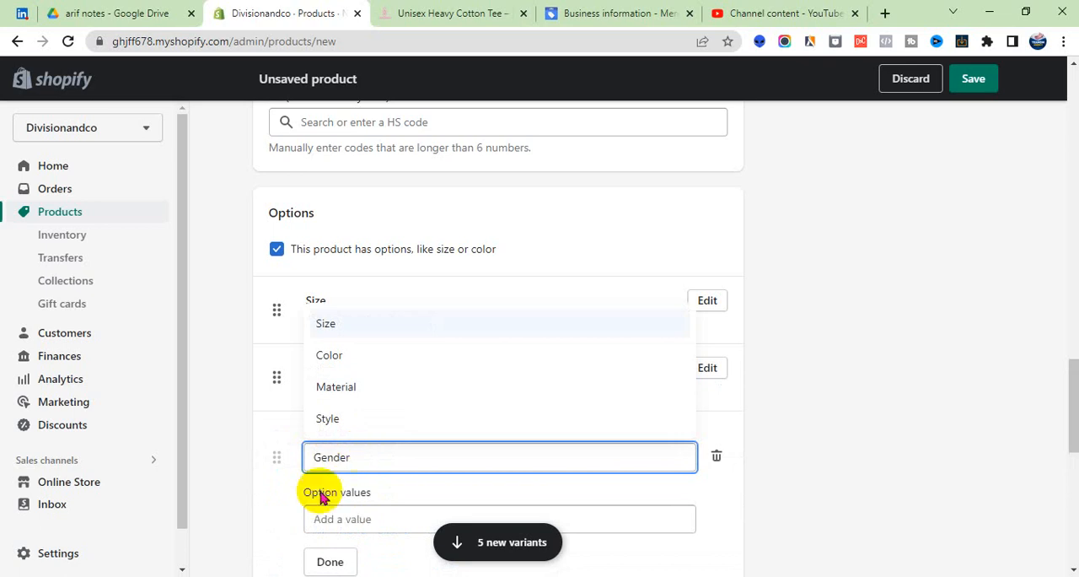
click(335, 516)
text(Woman)
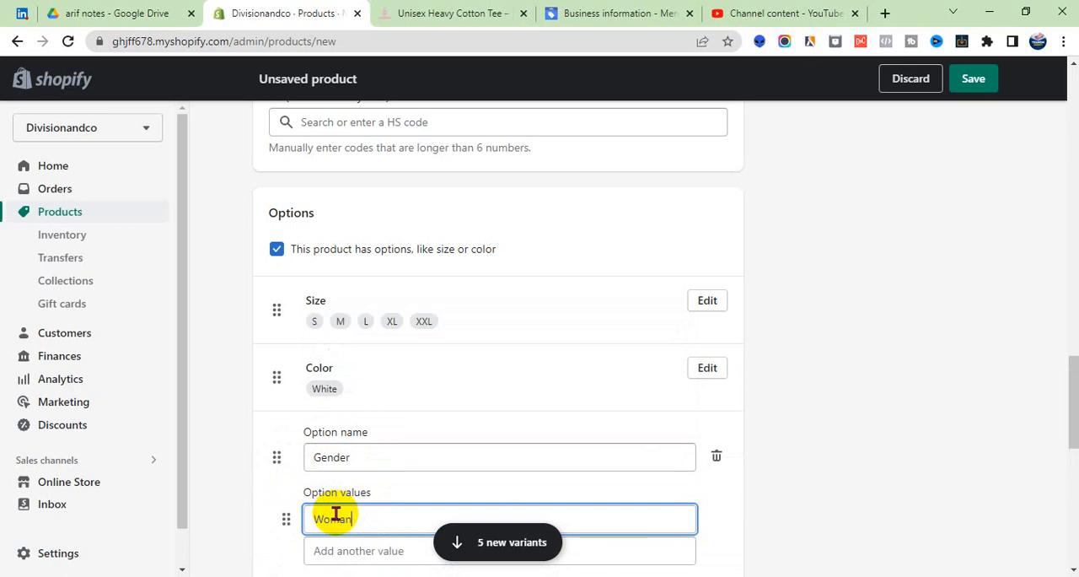
scroll(393, 505, down, 2)
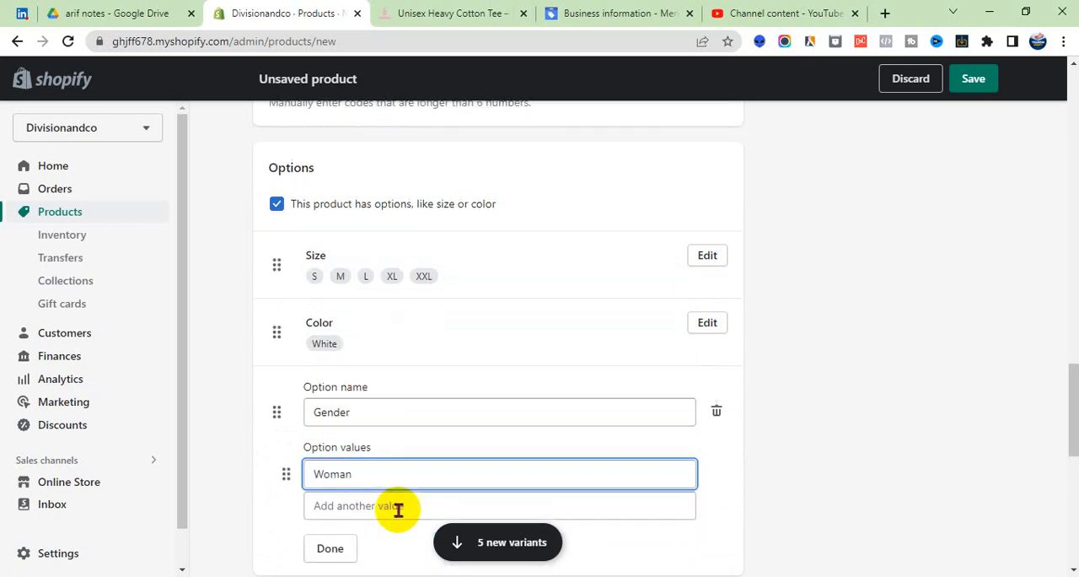
click(335, 439)
- Set the product type to T-Shirt in the product organization details
scroll(436, 396, down, 2)
scroll(436, 397, down, 1)
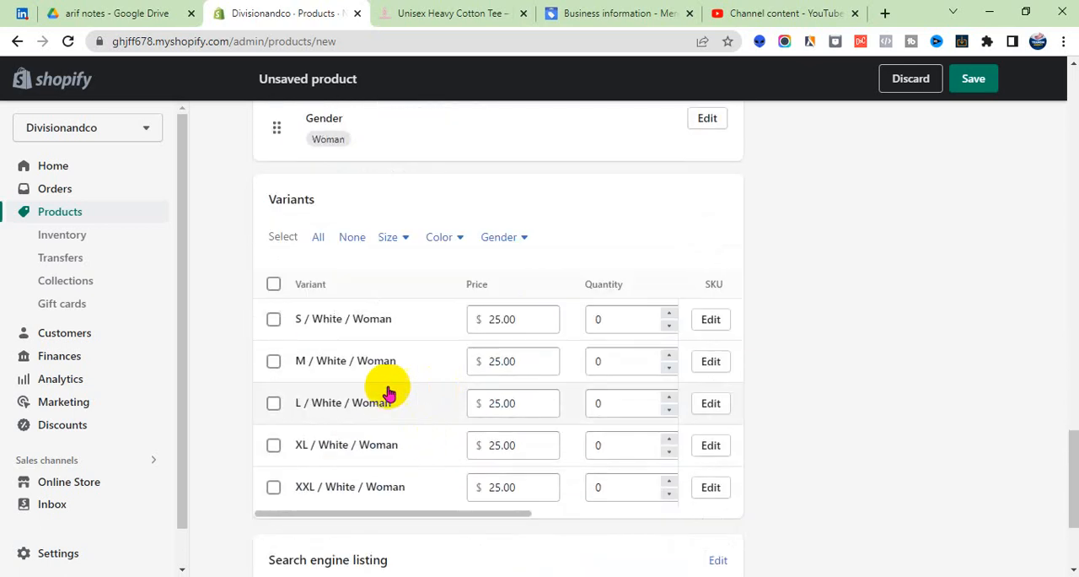
scroll(422, 377, down, 2)
scroll(432, 384, up, 15)
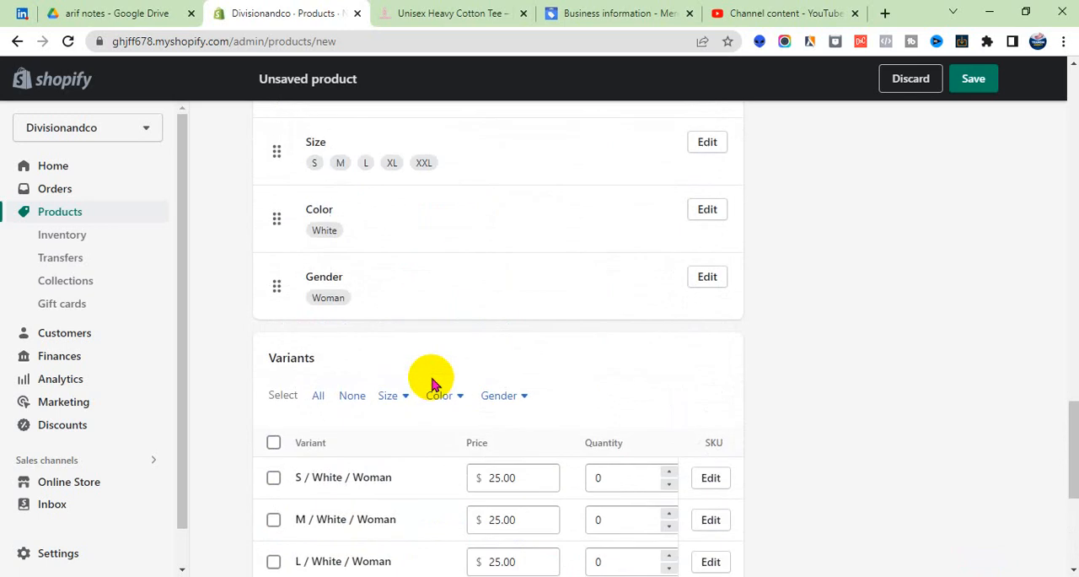
scroll(431, 384, up, 5)
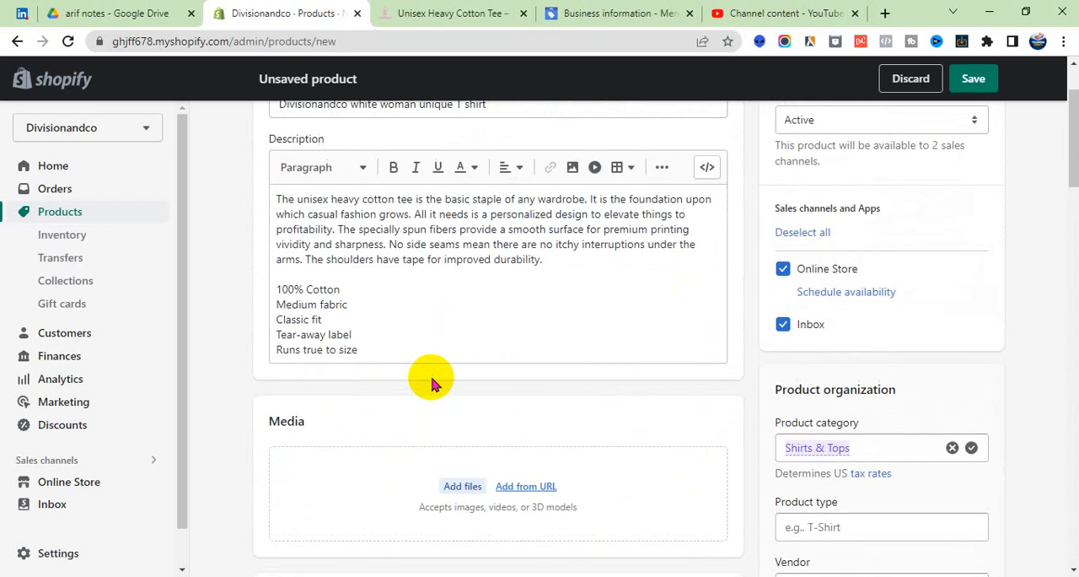
scroll(434, 379, down, 3)
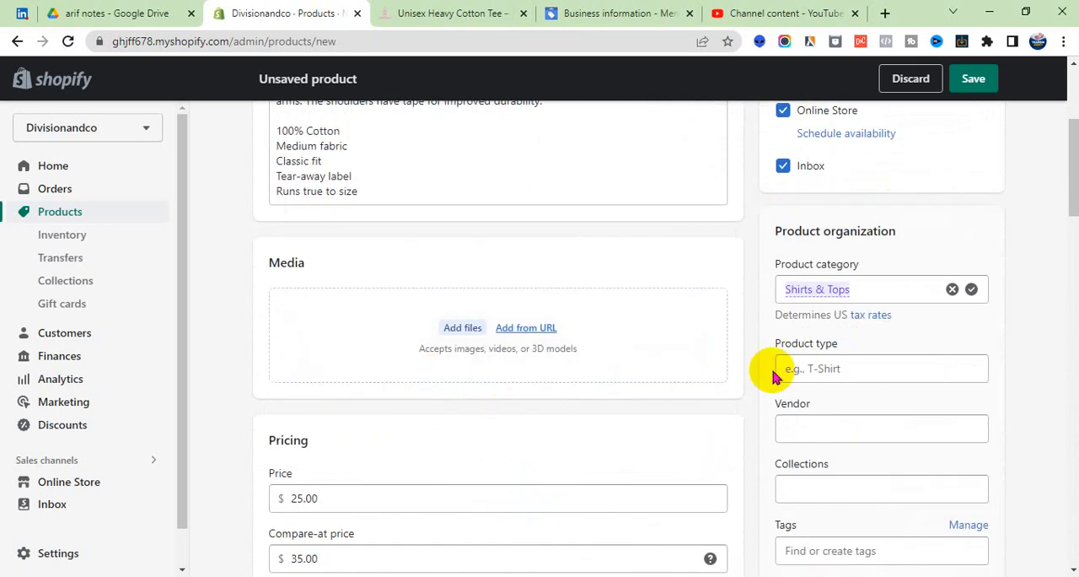
click(834, 367)
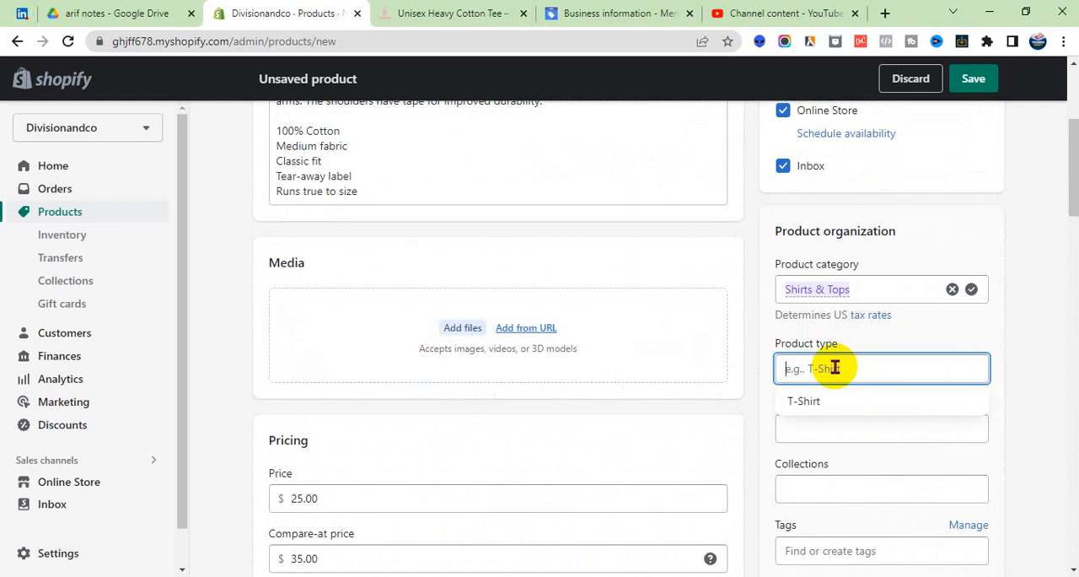
click(797, 400)
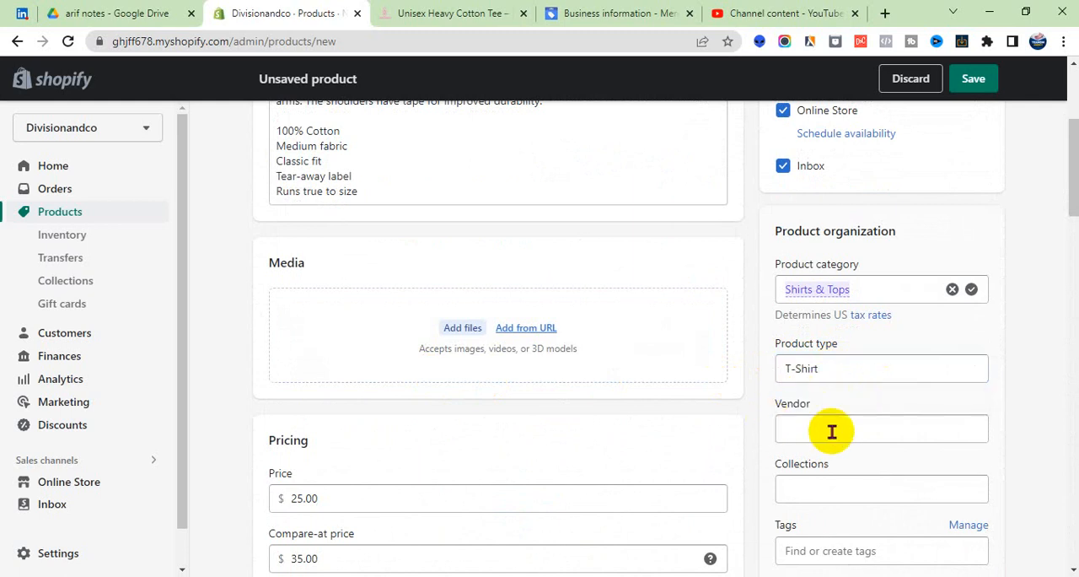
- Set the vendor to divisionandco and add the product to the Home page collection
click(831, 430)
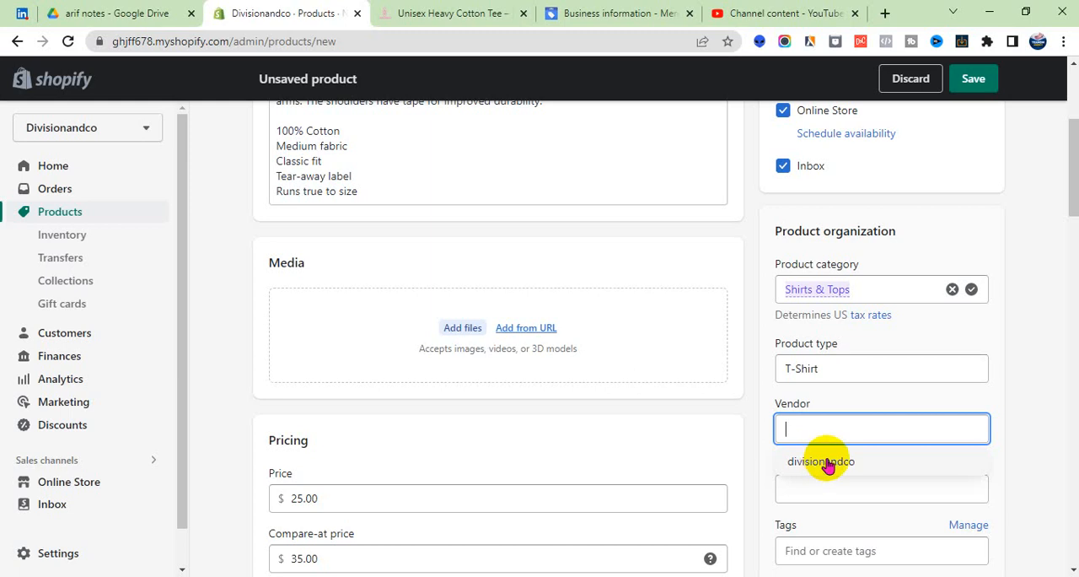
click(822, 463)
click(811, 489)
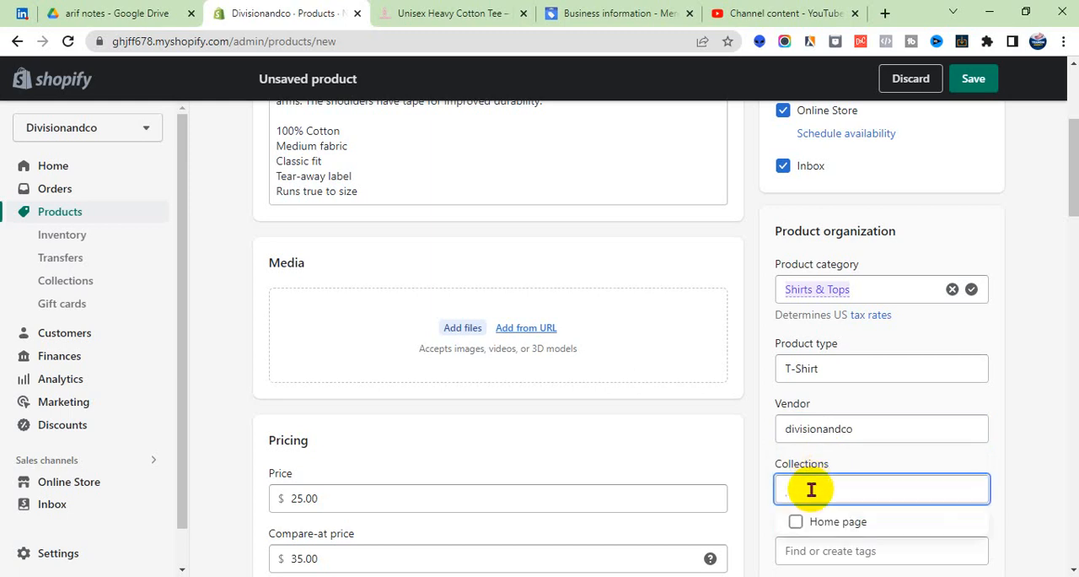
click(819, 520)
- Add the tags "t shirt" and "woman t shirt" to the product
scroll(899, 405, down, 2)
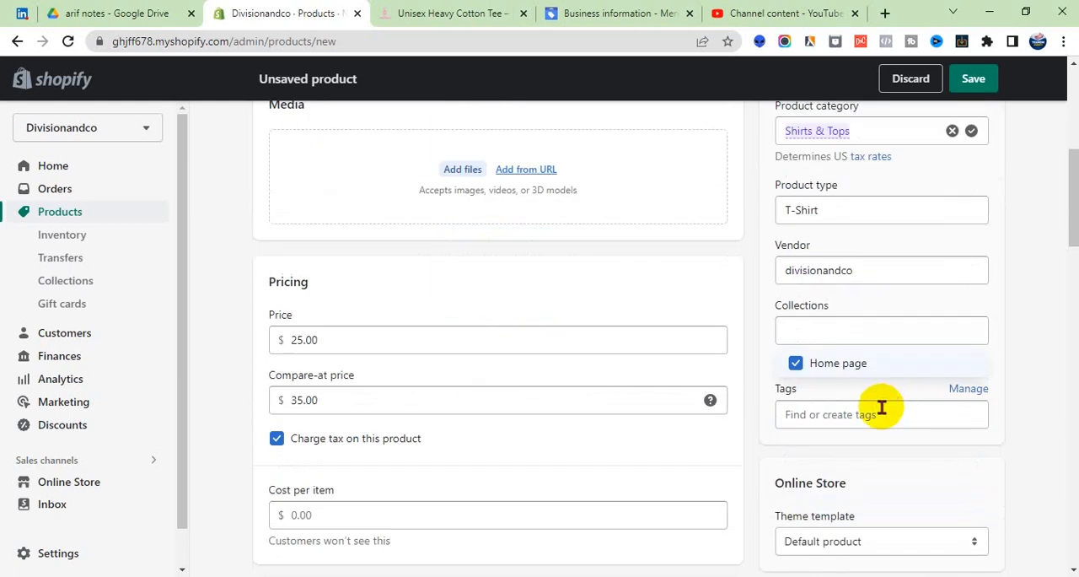
click(821, 417)
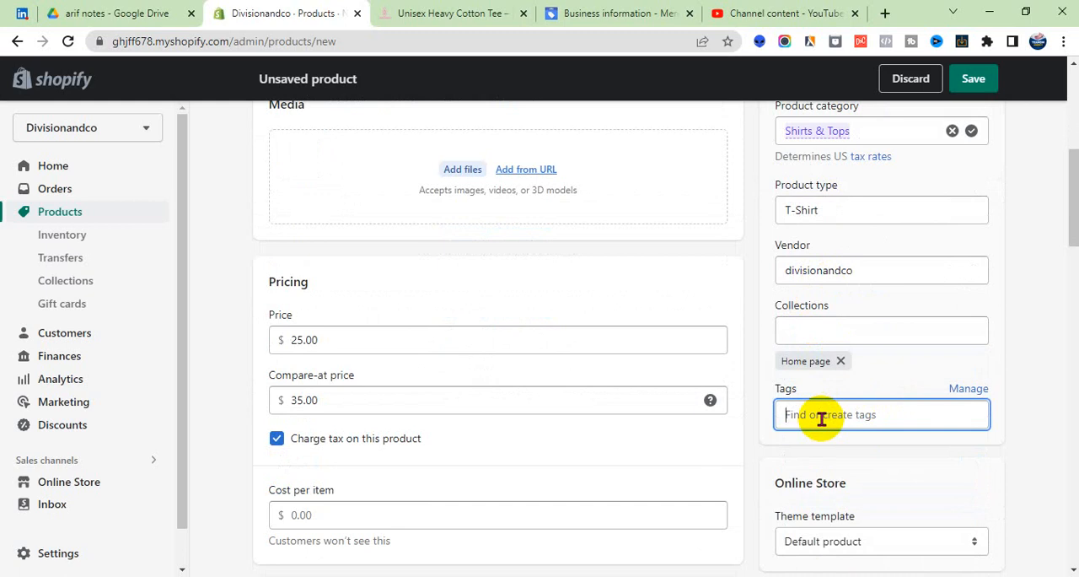
text(t shirt)
key(Return)
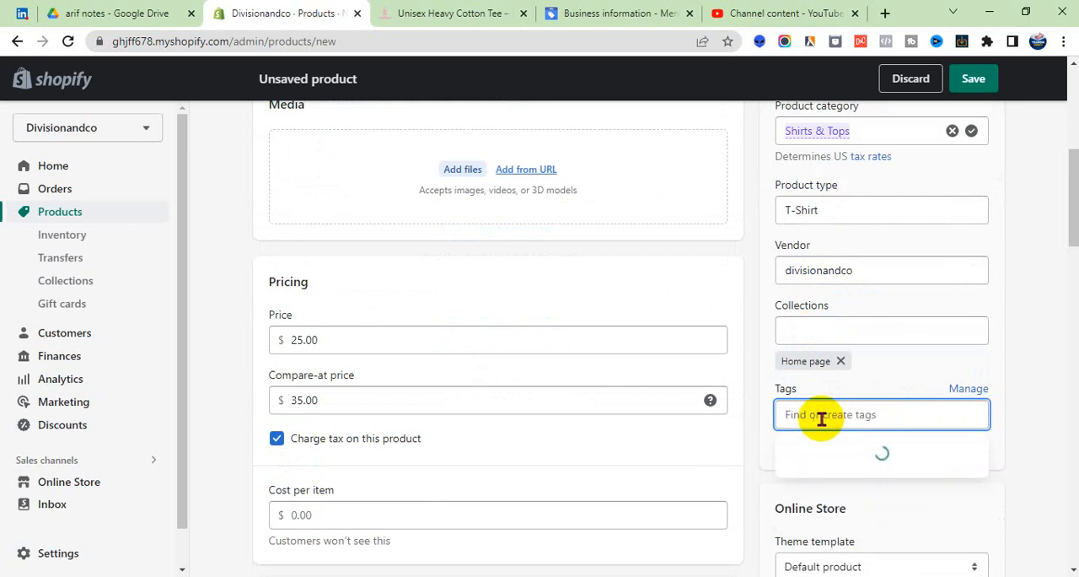
text(woman t)
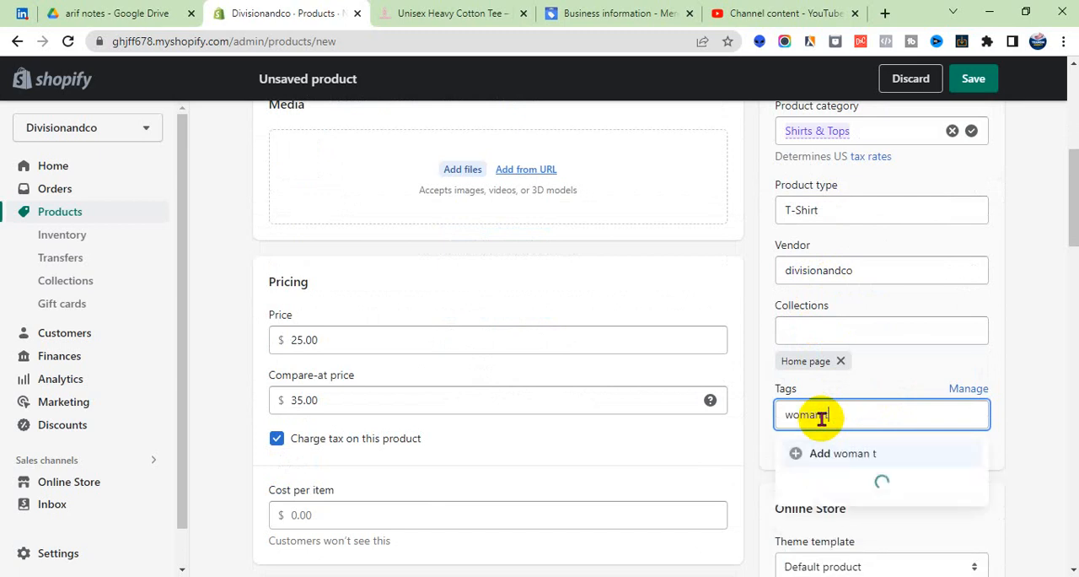
text( shie)
key(BackSpace)
text(rt)
click(846, 453)
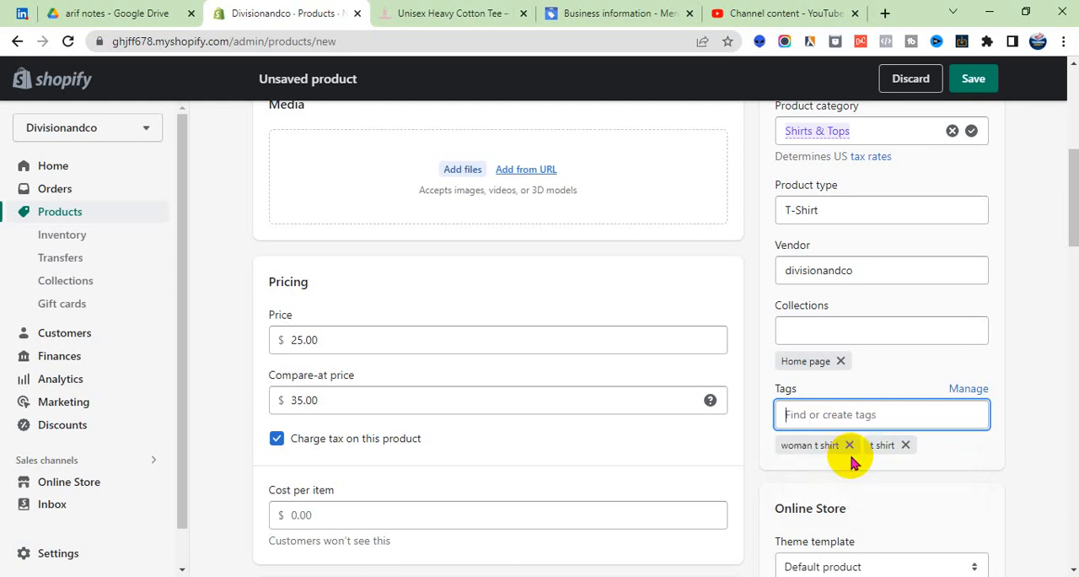
- Upload the image image-removebg-preview_26 from the Downloads folder to the product's media
scroll(850, 460, down, 2)
scroll(527, 471, down, 3)
scroll(521, 470, up, 8)
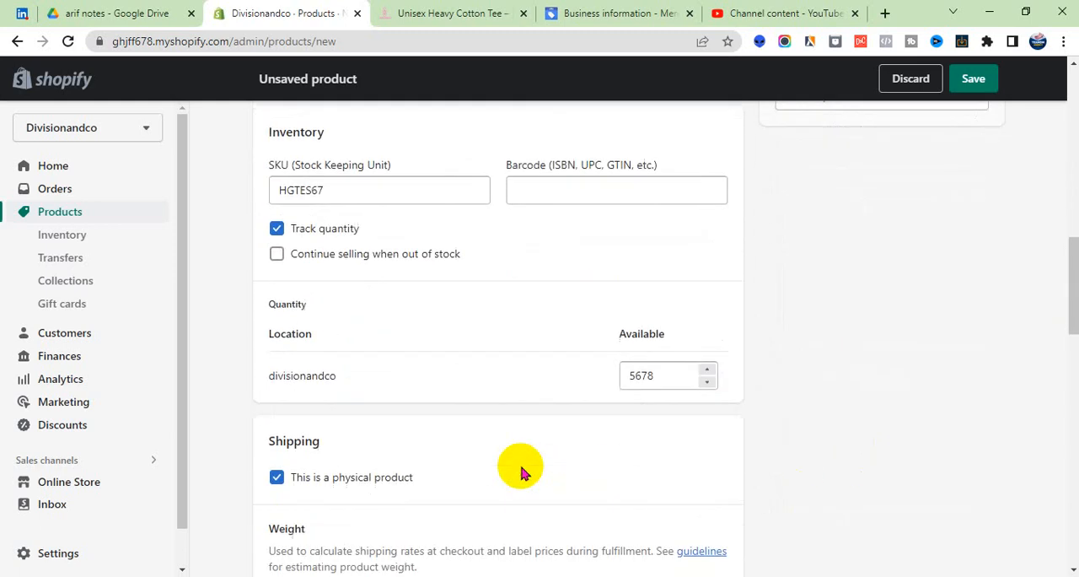
scroll(521, 470, up, 1)
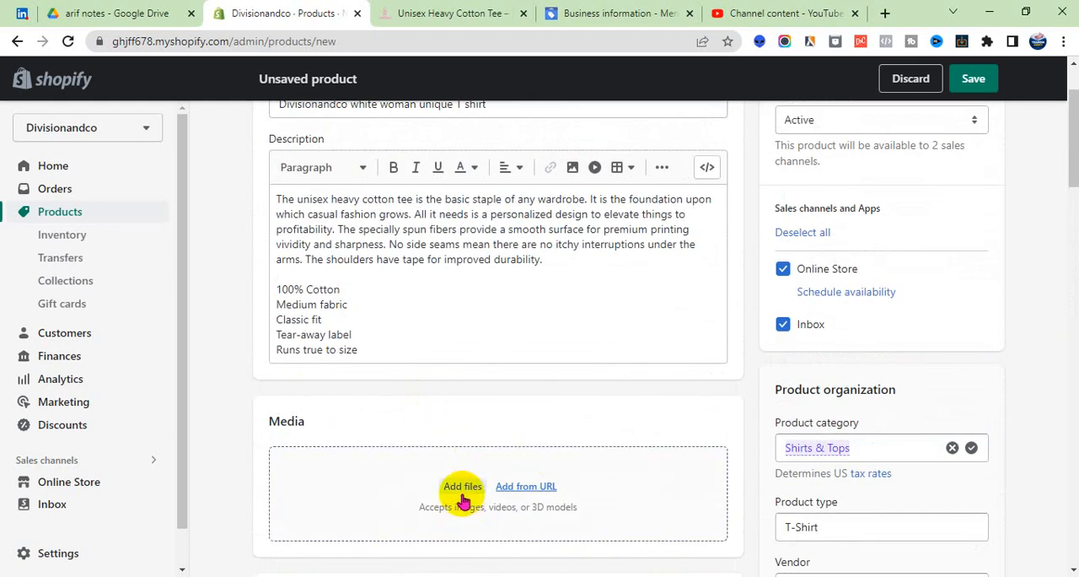
scroll(460, 493, up, 1)
scroll(451, 506, down, 3)
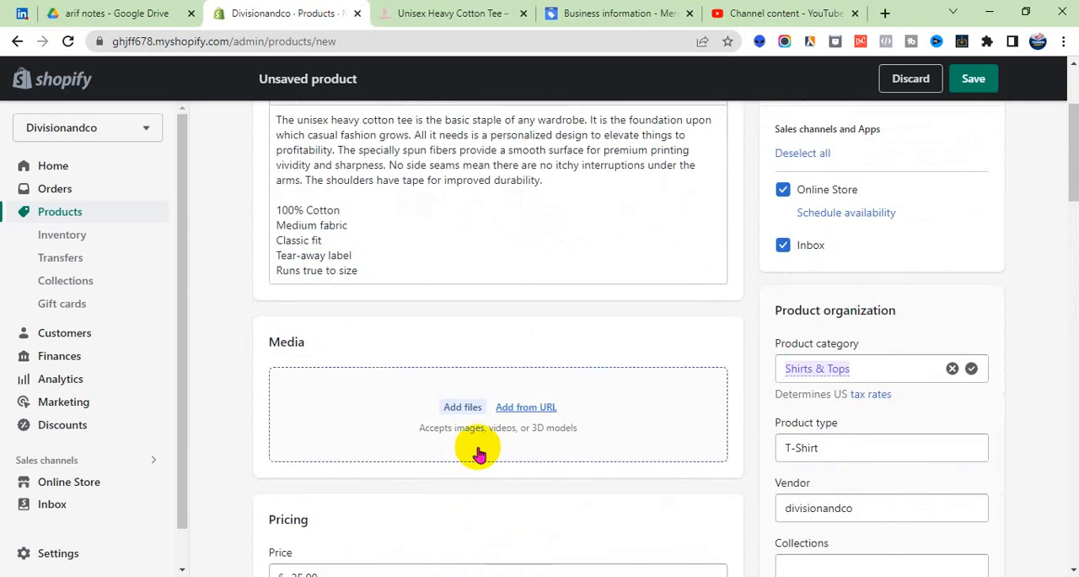
click(470, 411)
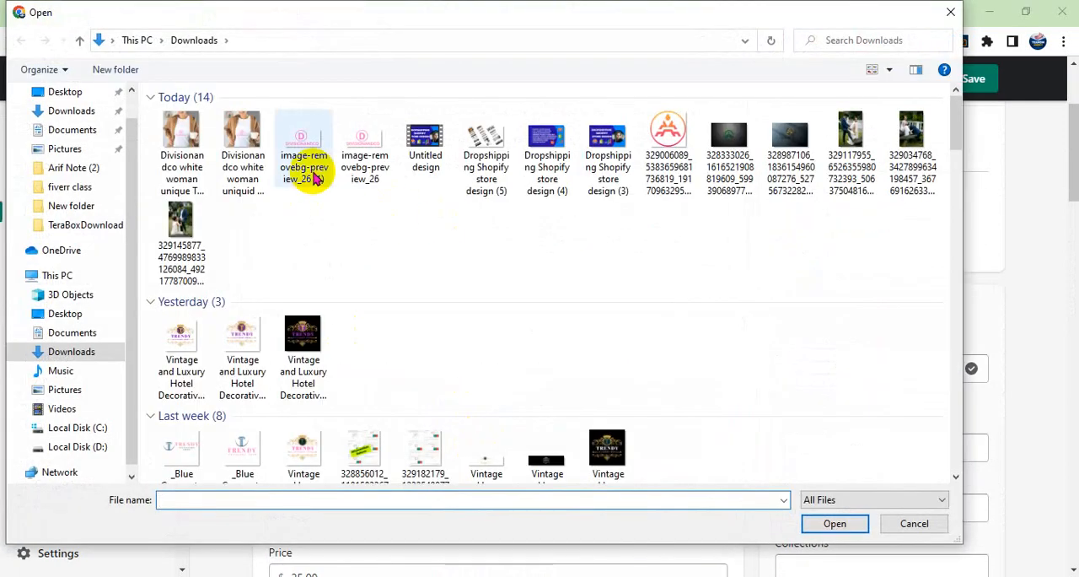
click(351, 164)
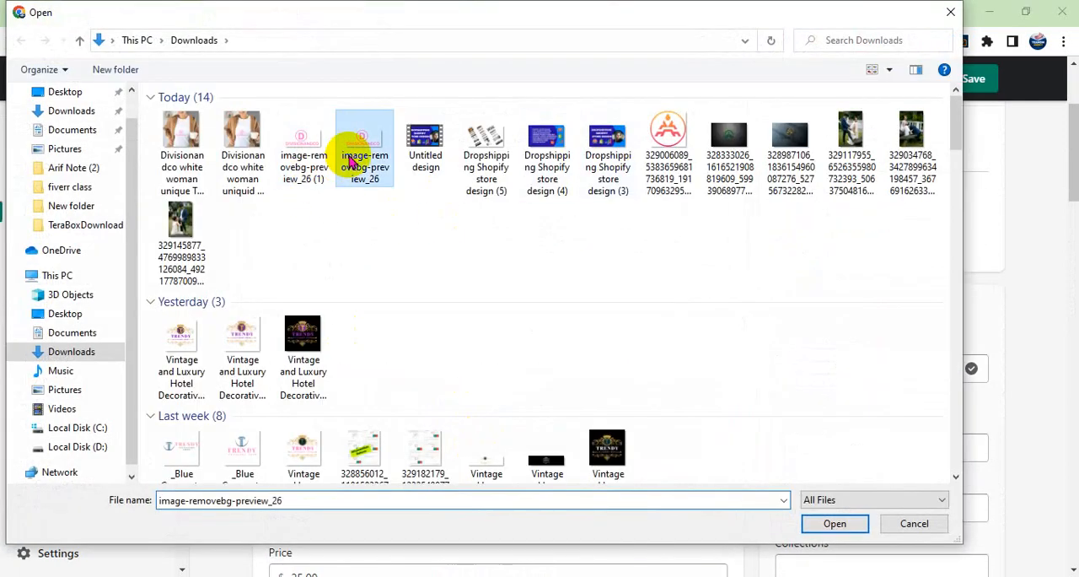
click(834, 522)
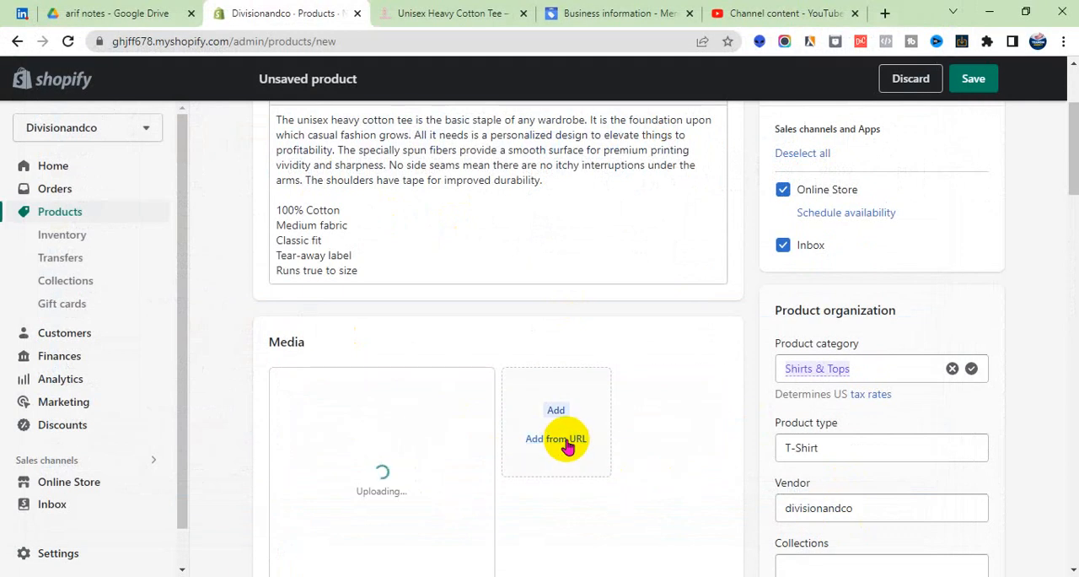
- Review the completed product form and save the new product
scroll(539, 445, down, 3)
scroll(928, 228, up, 4)
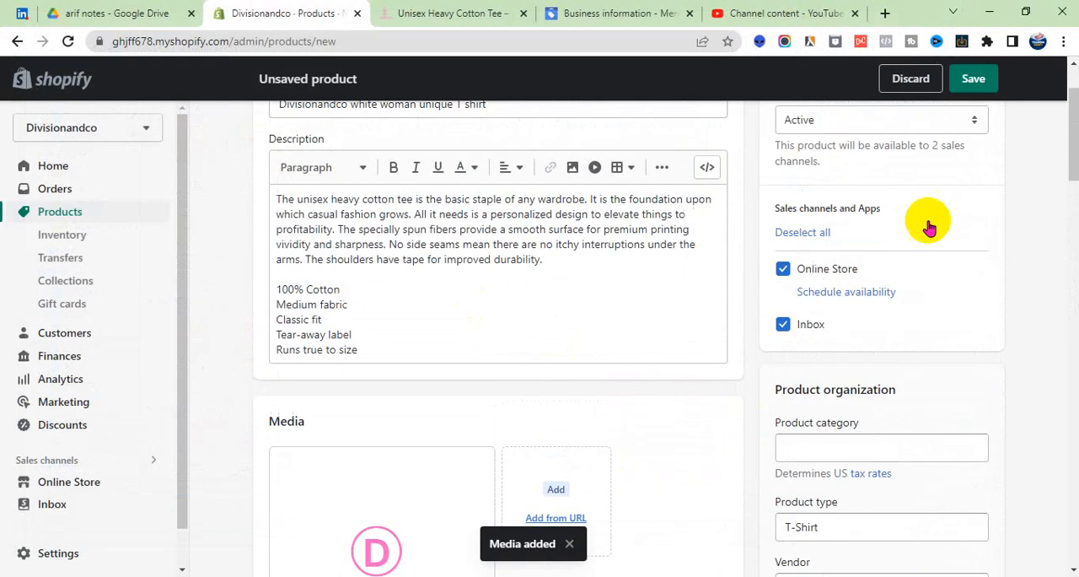
scroll(559, 273, up, 2)
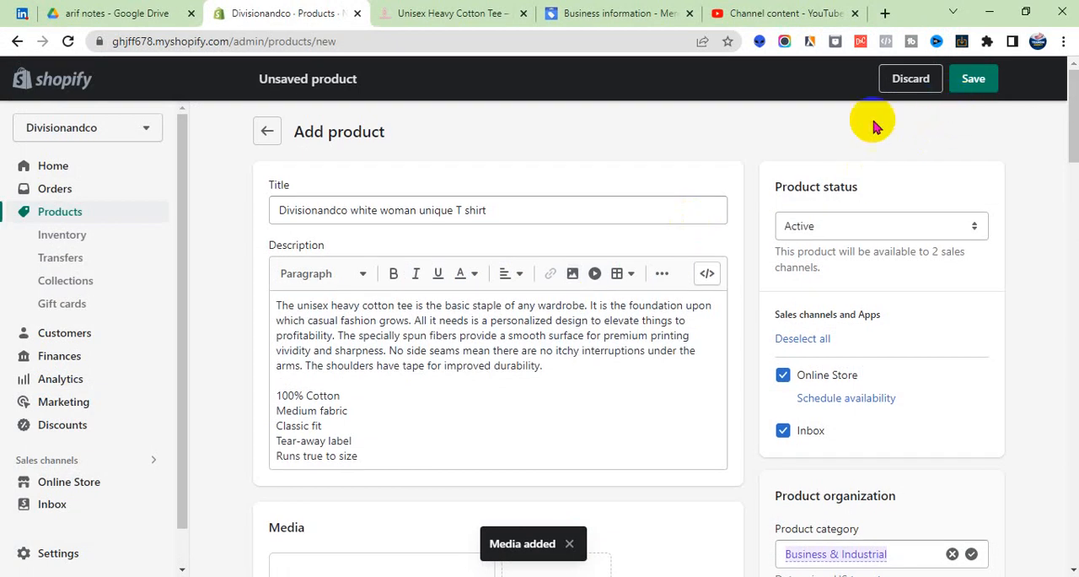
scroll(645, 345, down, 4)
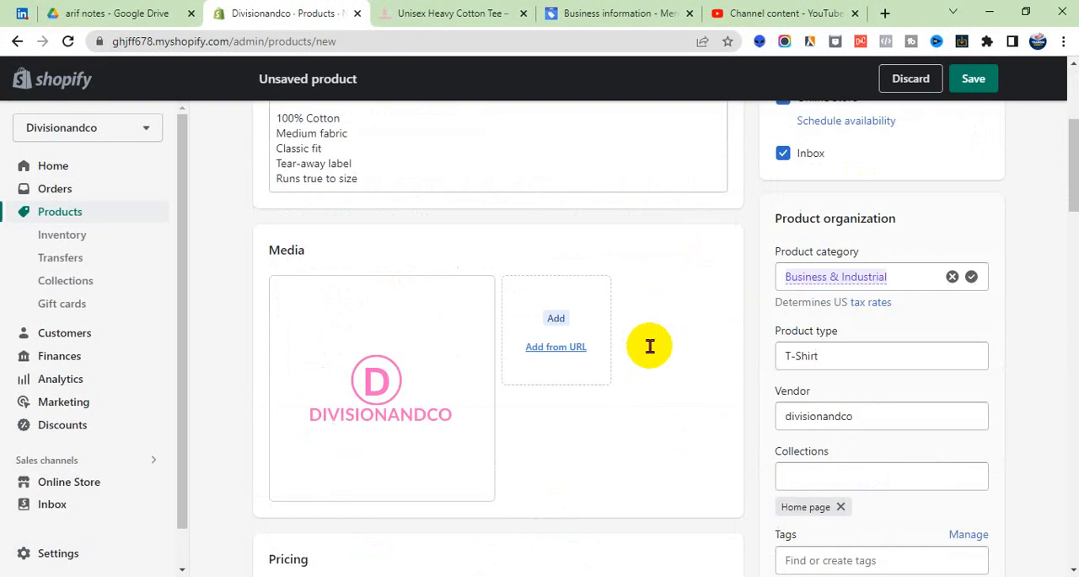
scroll(427, 406, down, 4)
scroll(357, 409, down, 4)
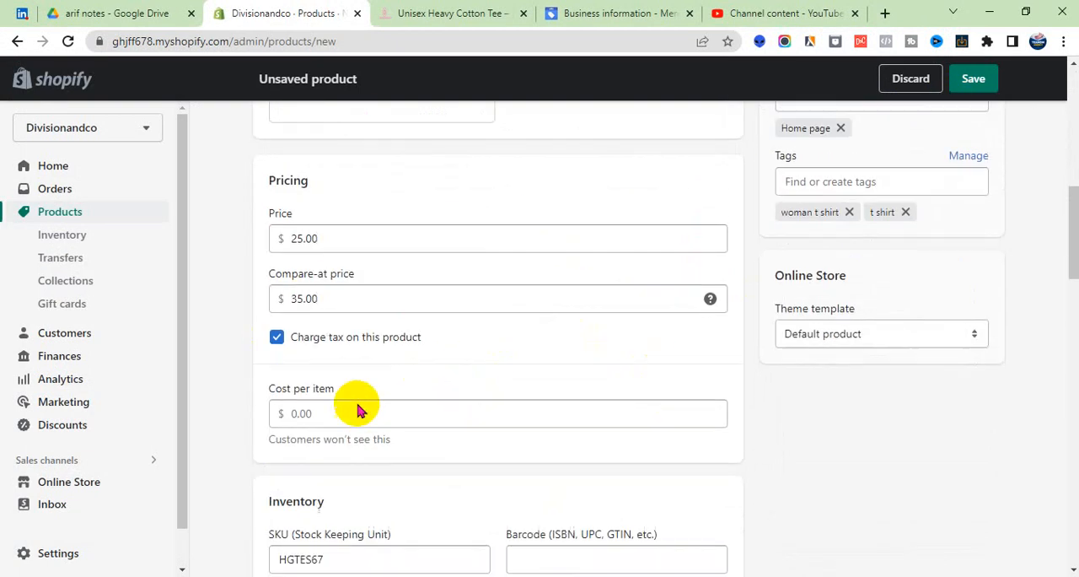
scroll(376, 392, down, 15)
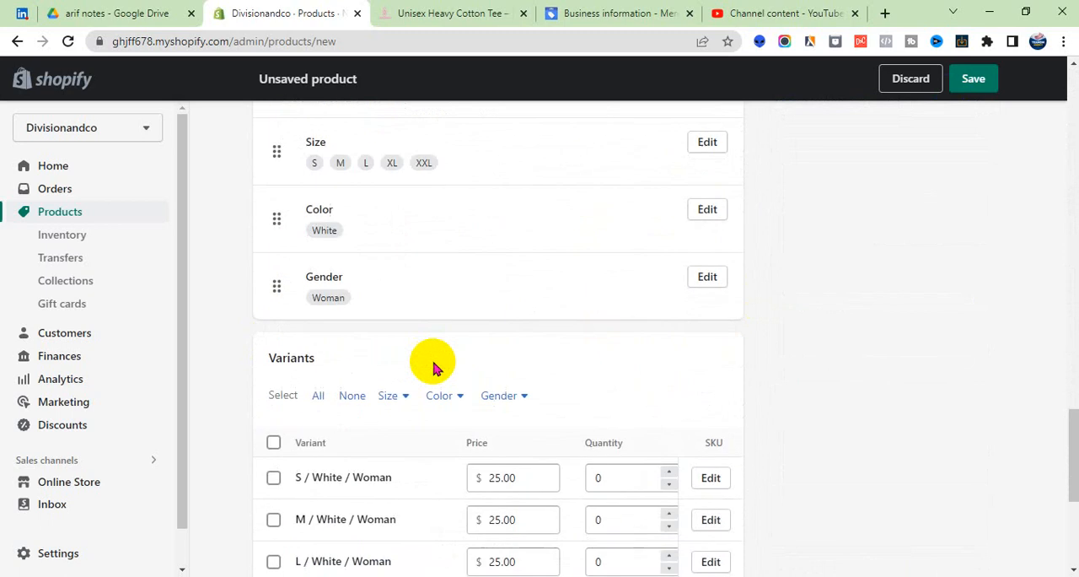
scroll(434, 367, up, 2)
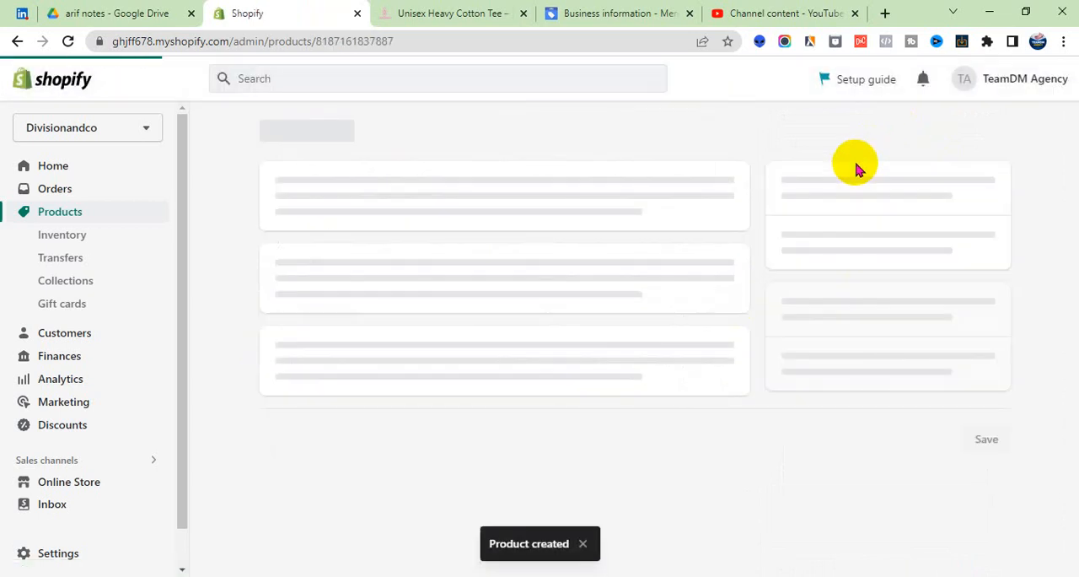
- Assign the uploaded Divisionandco logo image to the S / White / Woman variant
scroll(632, 210, down, 4)
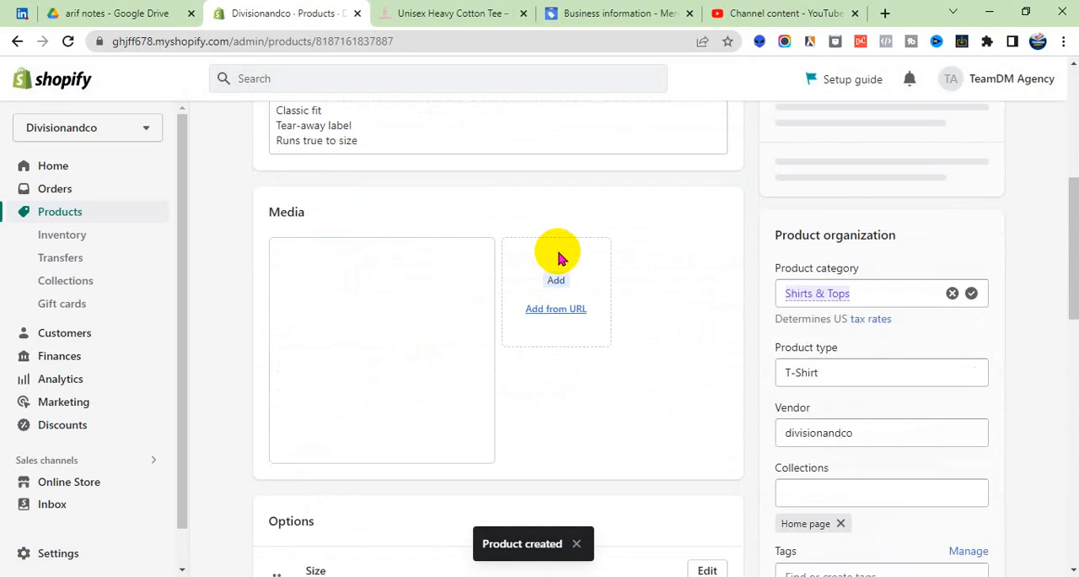
scroll(759, 219, down, 4)
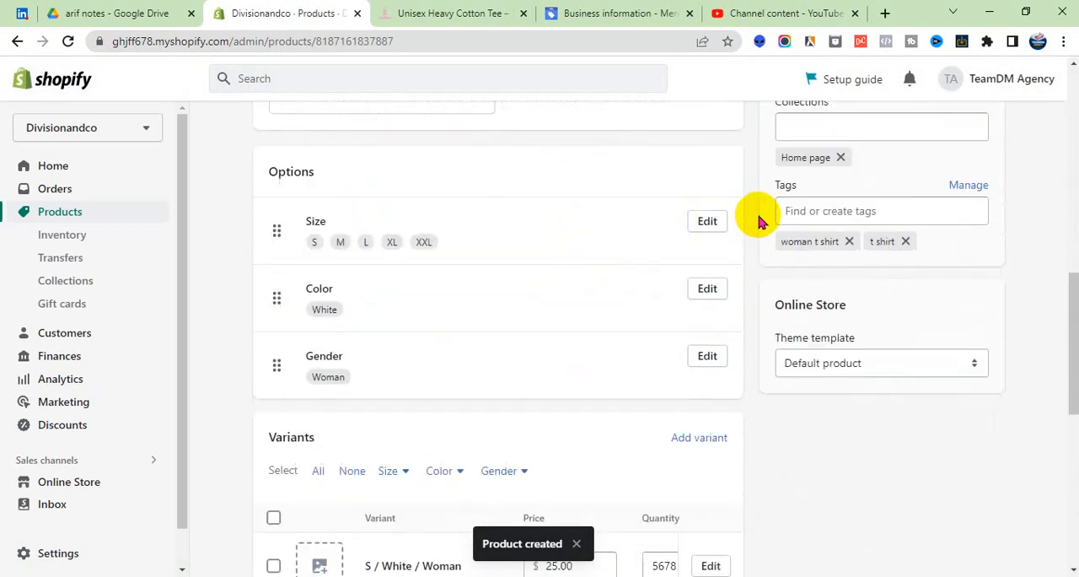
scroll(742, 228, down, 4)
scroll(327, 215, up, 1)
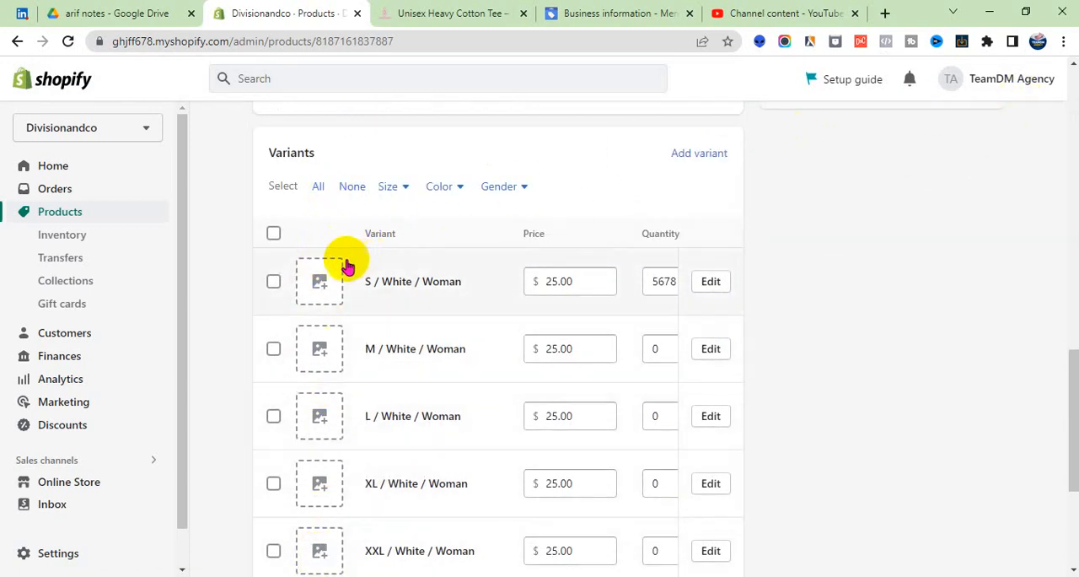
click(317, 283)
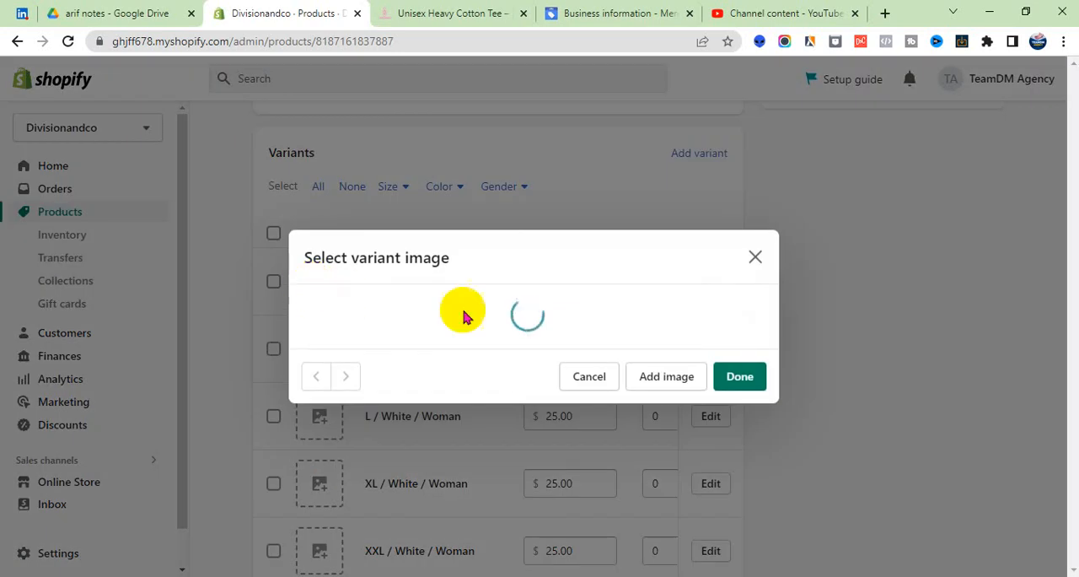
click(739, 430)
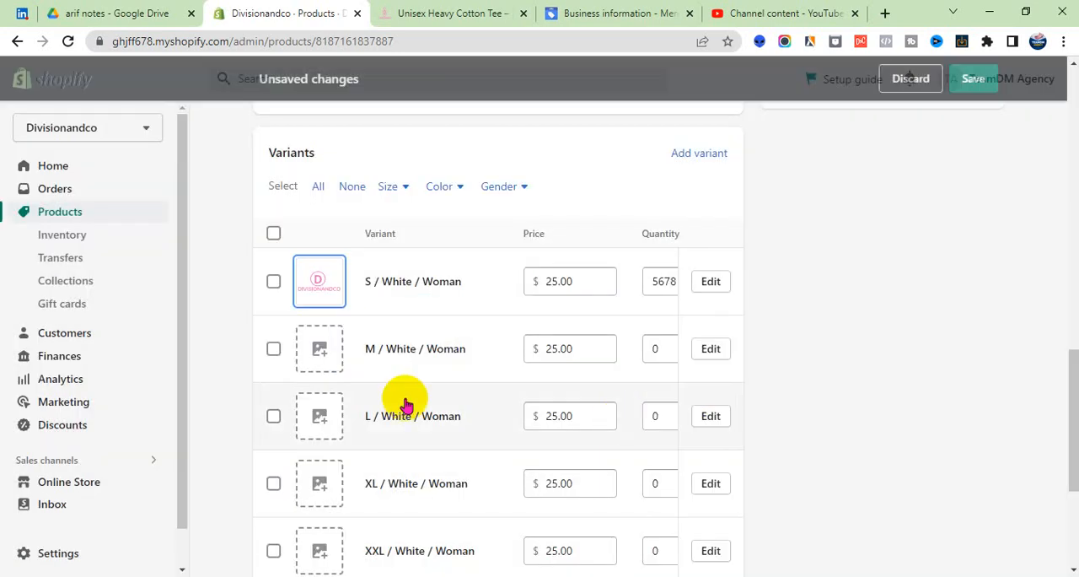
- Assign the uploaded Divisionandco logo image to the M / White / Woman variant
click(316, 348)
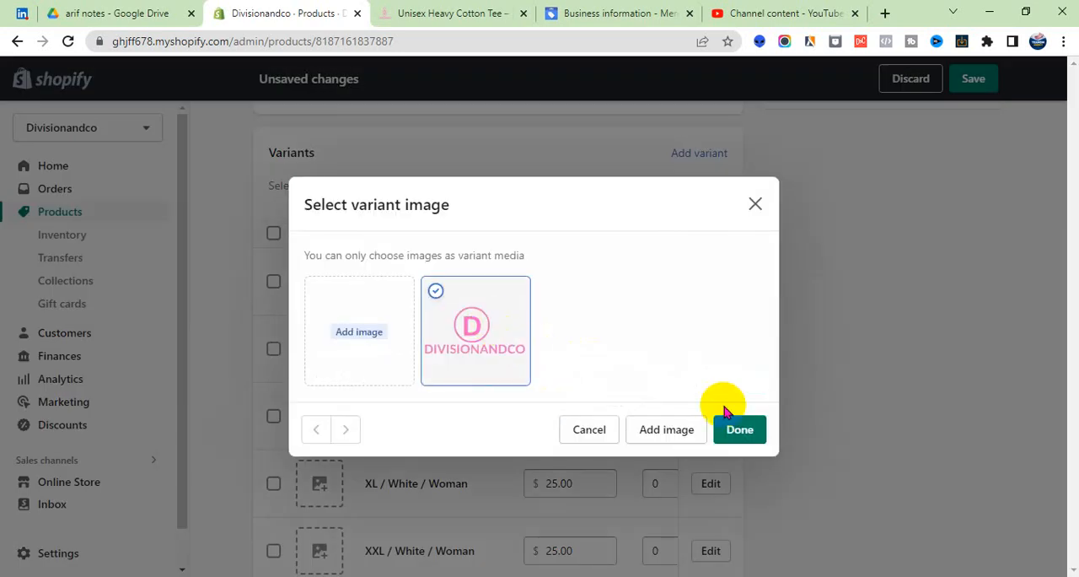
click(735, 426)
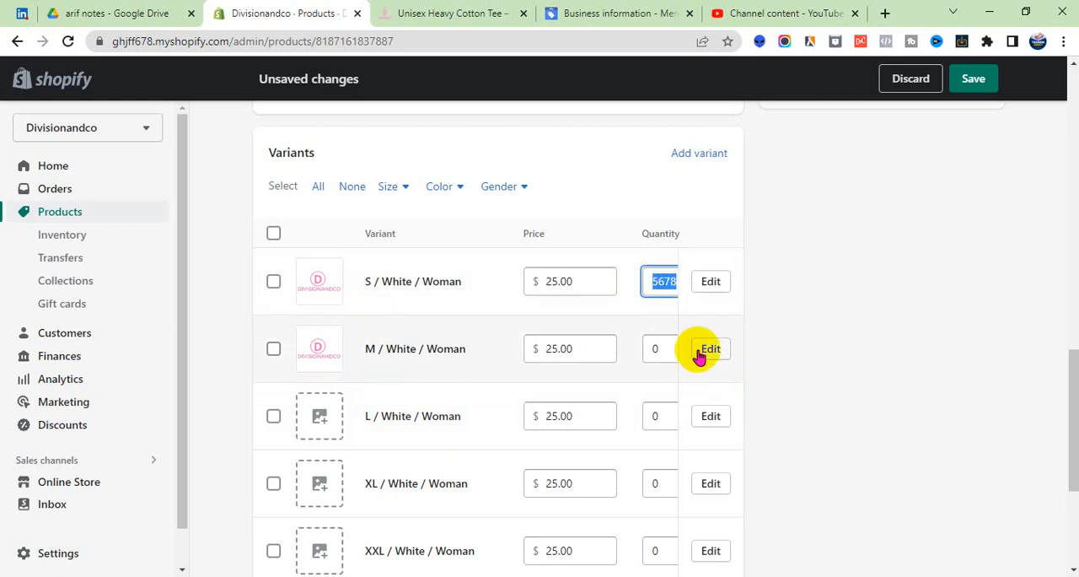
- Set the quantity of the M, L, XL and XXL White / Woman variants to 5678 and save the product
click(663, 415)
text(5678)
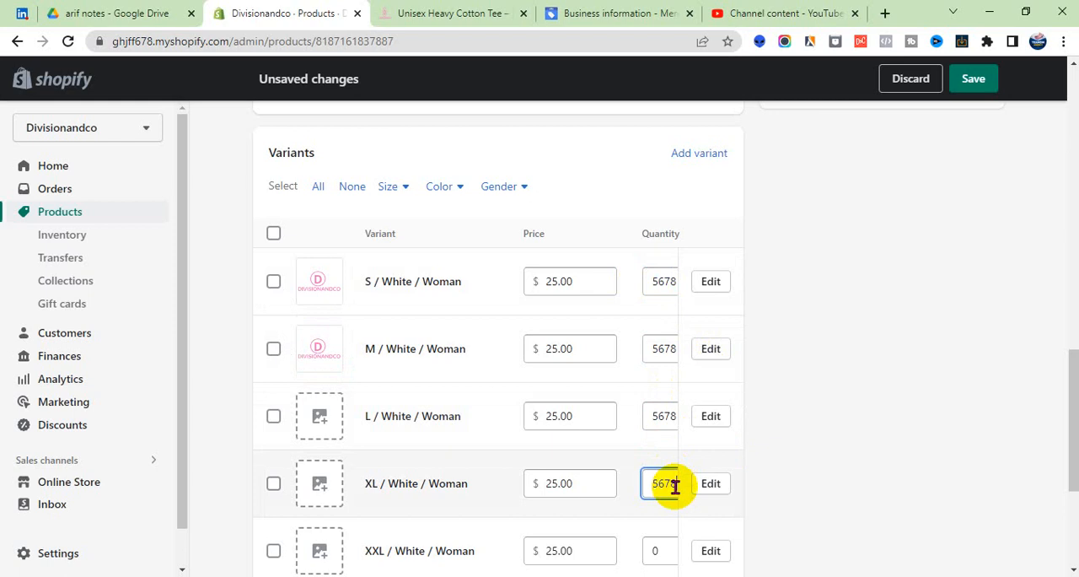
click(671, 552)
text(5678)
scroll(640, 439, down, 3)
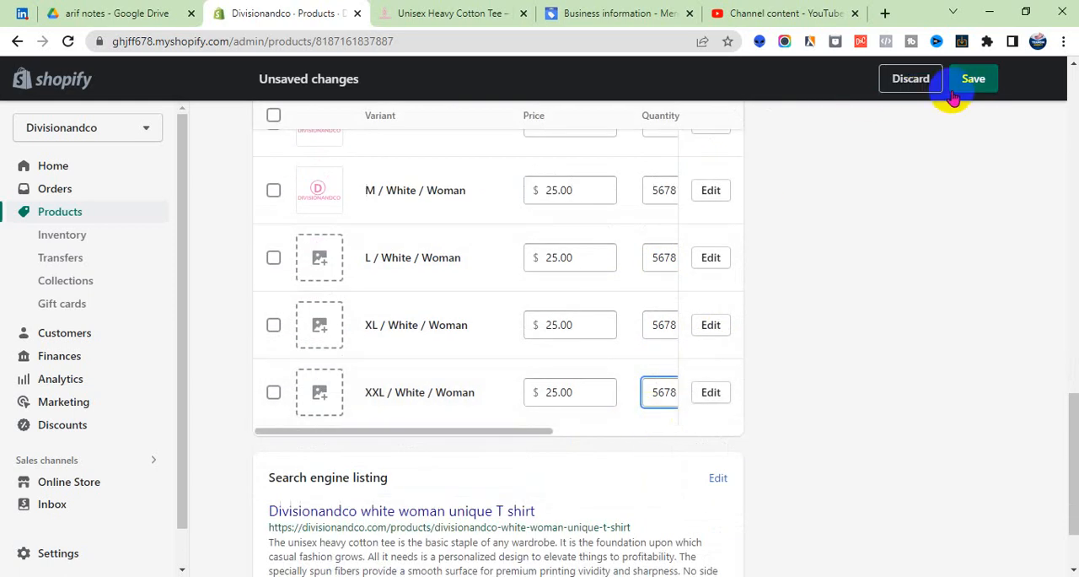
click(977, 80)
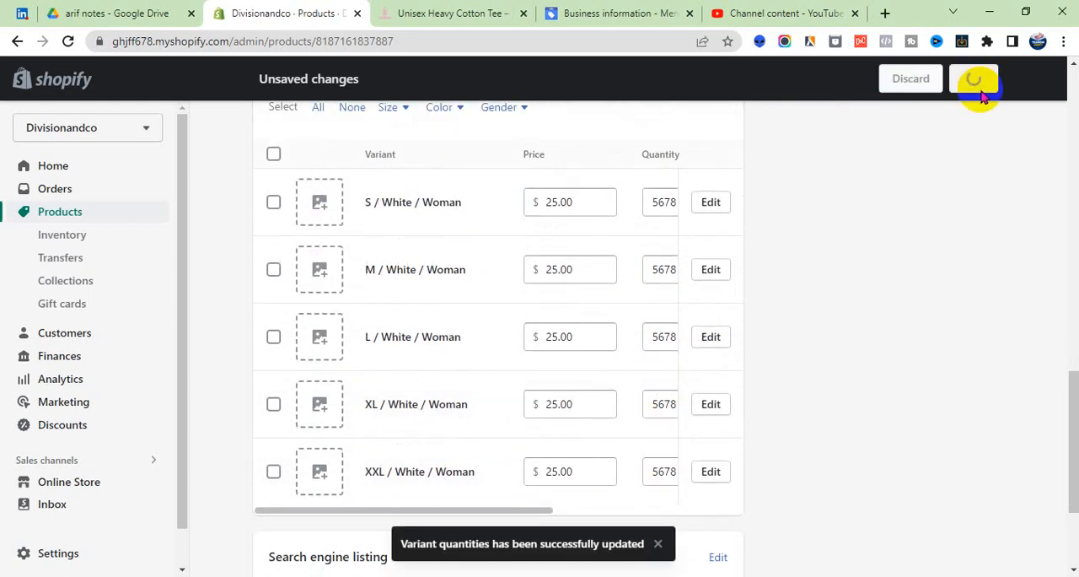
- Open the product's live storefront page and review its size, color, gender and quantity options and its description
scroll(903, 217, up, 15)
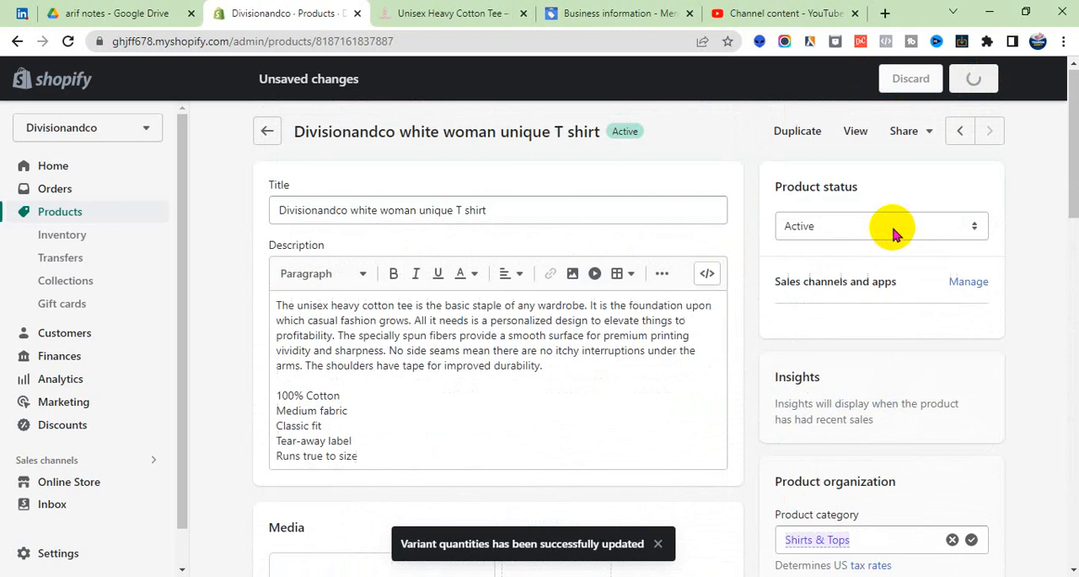
click(857, 138)
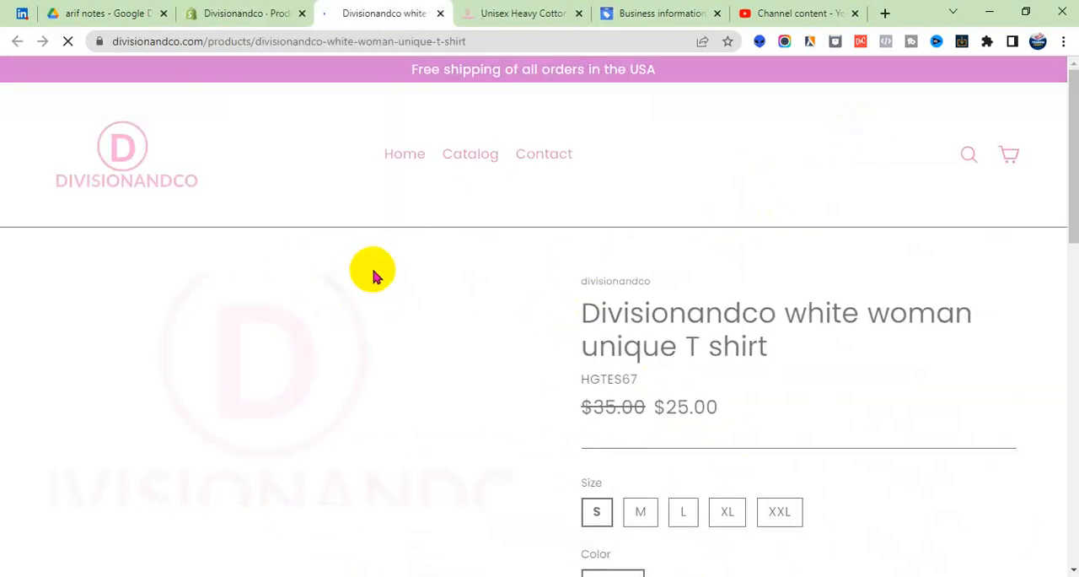
scroll(508, 266, down, 2)
scroll(509, 266, down, 7)
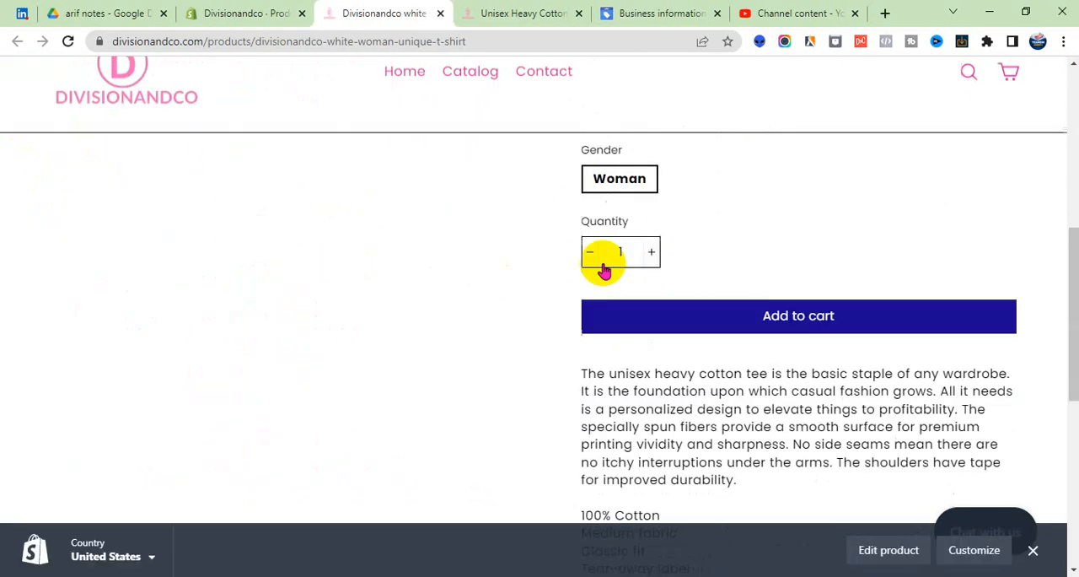
scroll(643, 352, up, 1)
scroll(644, 352, up, 5)
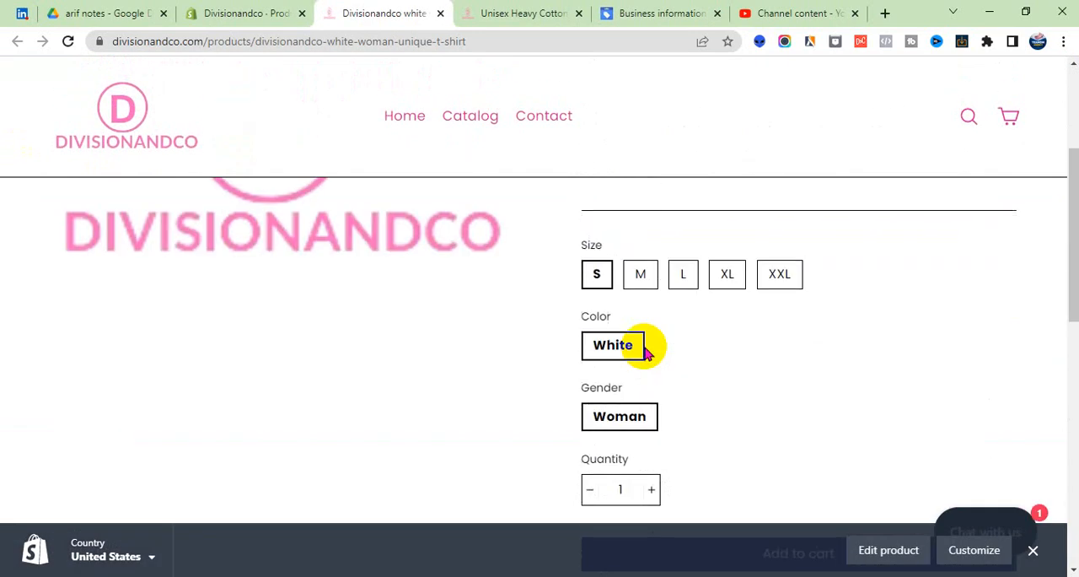